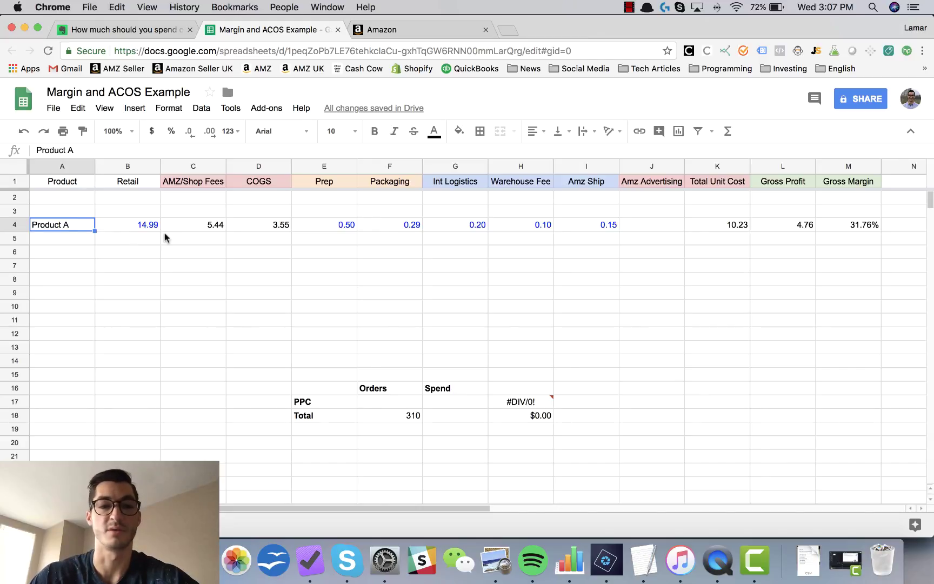
Step: Review Product A's retail price, fees, COGS, and the Total Unit Cost and Gross Profit formulas
{"action": "left_click", "coordinate": [132, 224]}
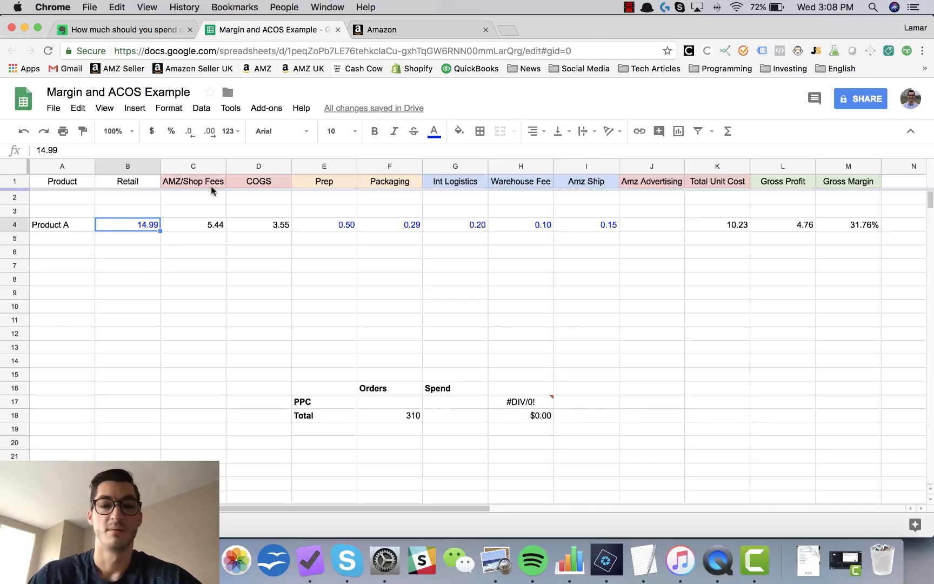
{"action": "left_click", "coordinate": [194, 231]}
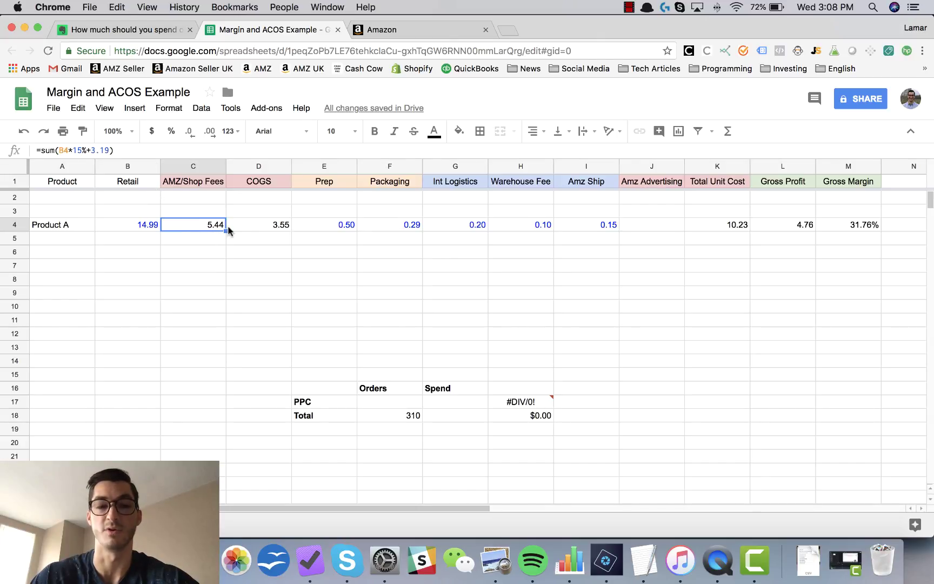
{"action": "left_click", "coordinate": [254, 232]}
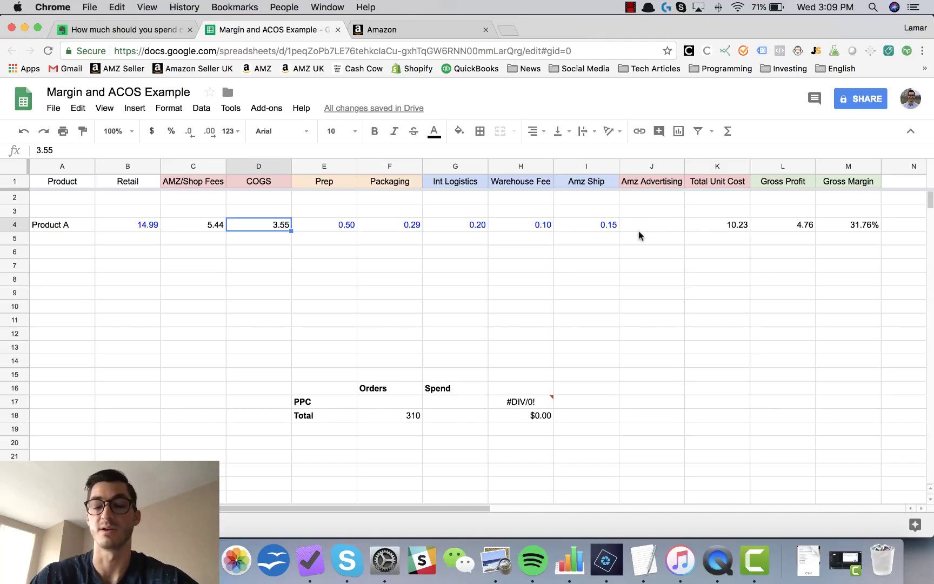
{"action": "double_click", "coordinate": [723, 223]}
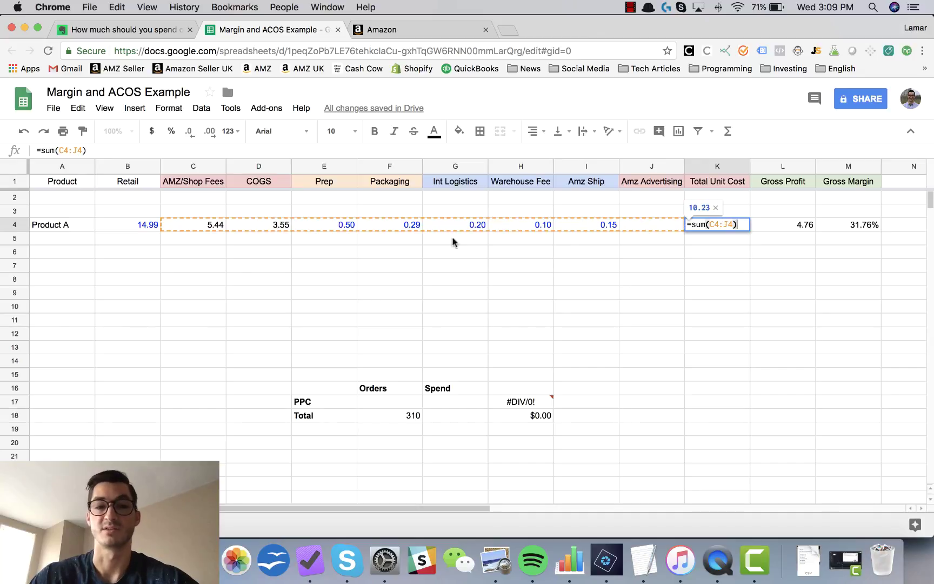
{"action": "key", "text": "Return"}
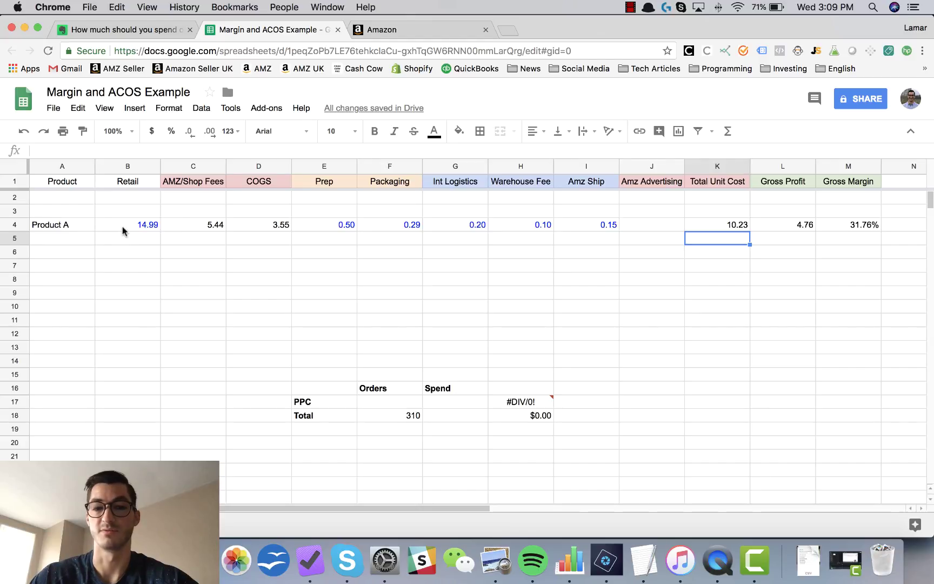
{"action": "left_click", "coordinate": [787, 226]}
{"action": "double_click", "coordinate": [788, 228]}
{"action": "key", "text": "Return"}
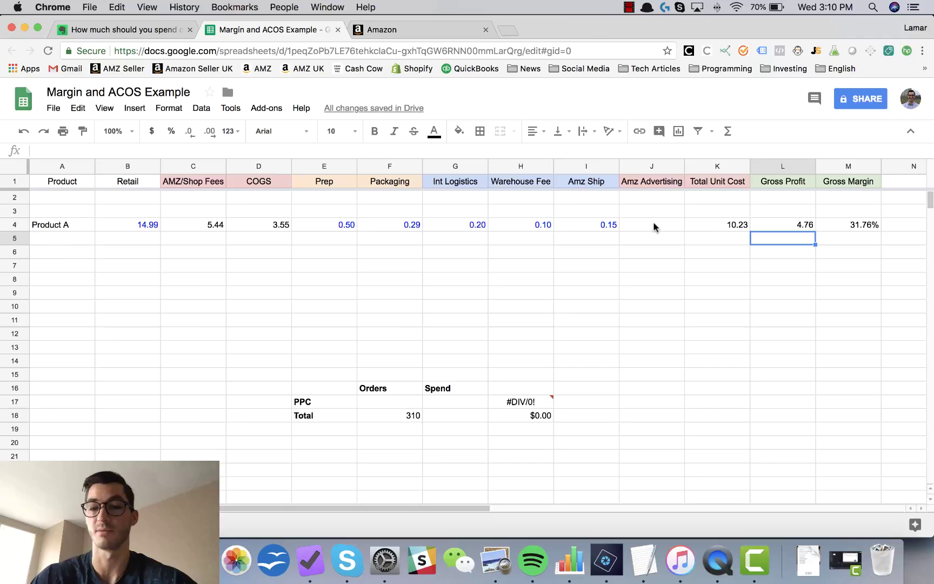
Step: Clear Breakeven ACOS in Q4 and check the Profit (No PPC) formula =L4+J4
{"action": "scroll", "coordinate": [822, 262], "scroll_direction": "right", "scroll_amount": 2}
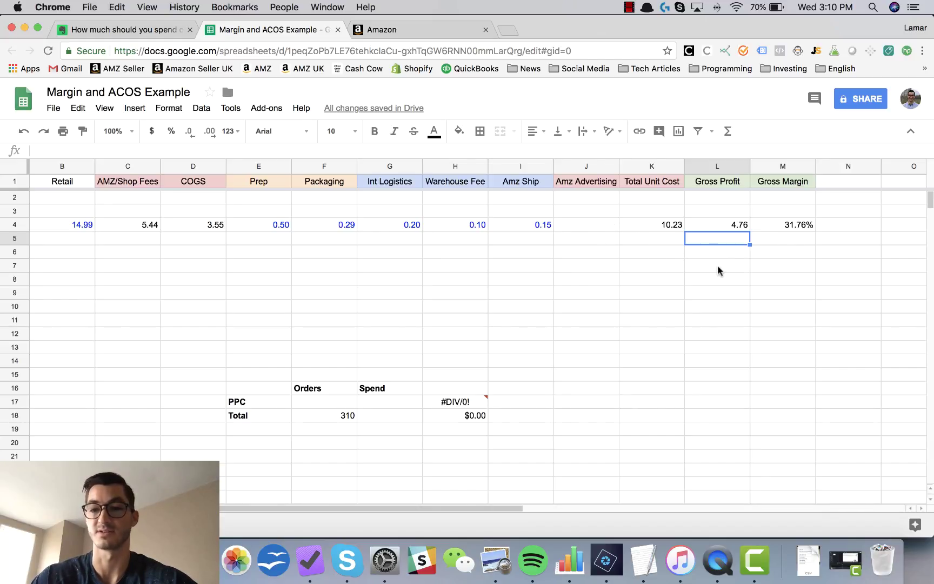
{"action": "scroll", "coordinate": [719, 271], "scroll_direction": "right", "scroll_amount": 5}
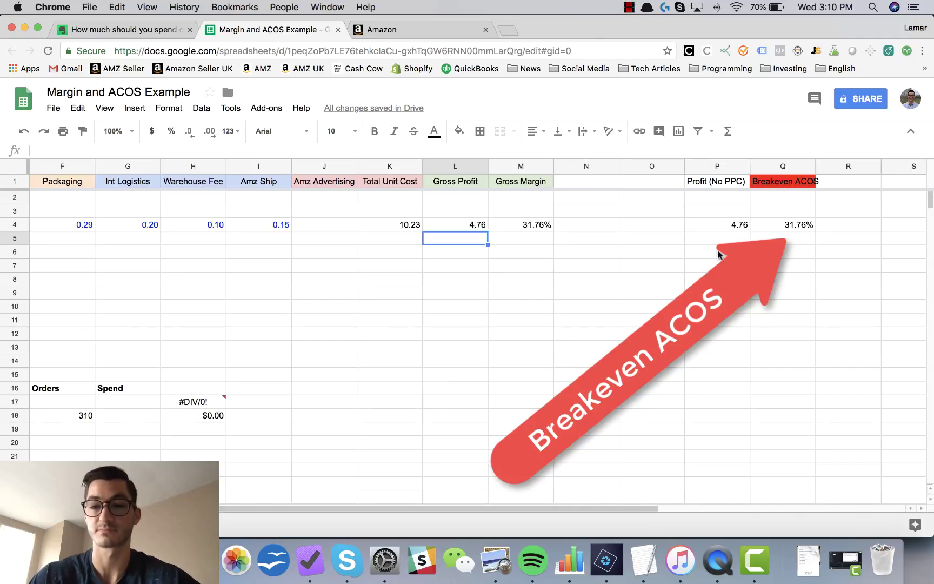
{"action": "left_click", "coordinate": [790, 226]}
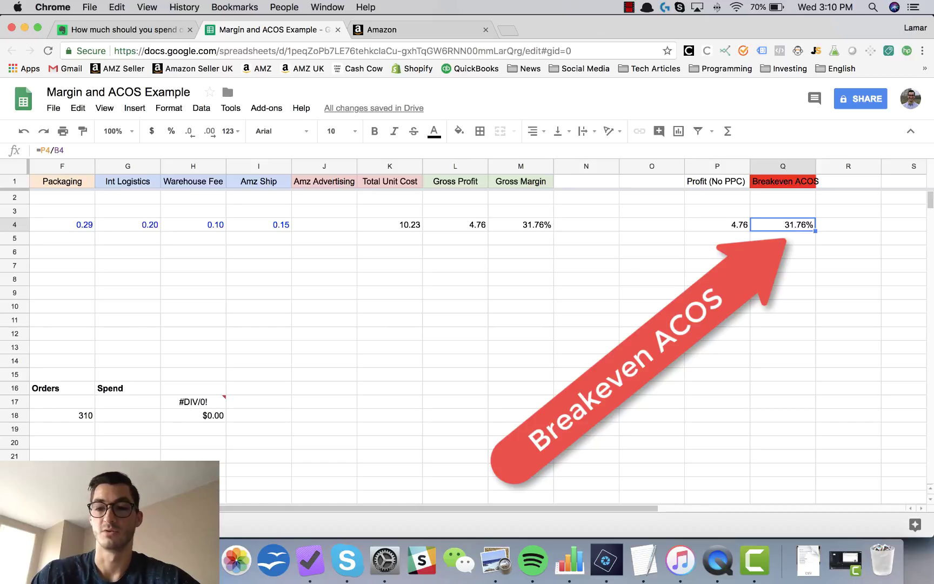
{"action": "key", "text": "Delete"}
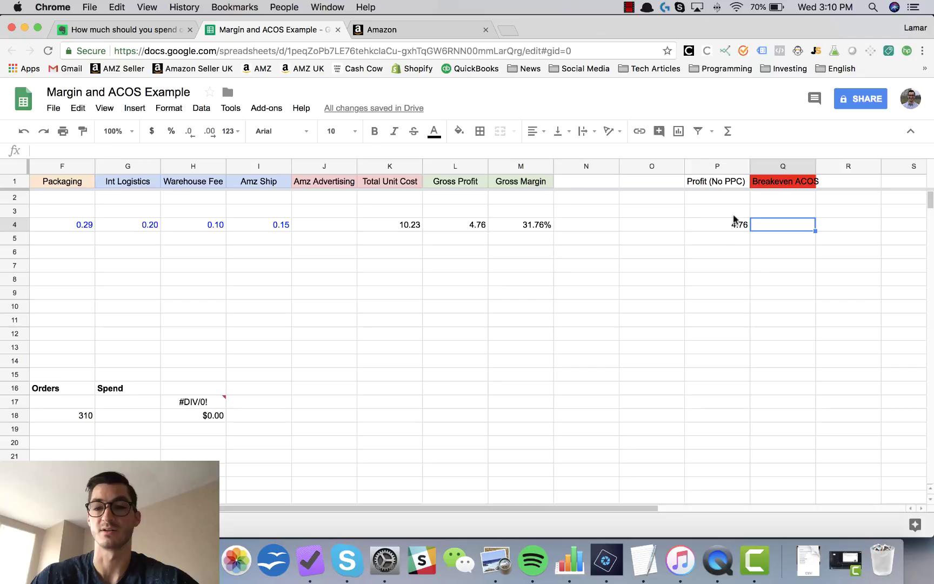
{"action": "left_click", "coordinate": [736, 228]}
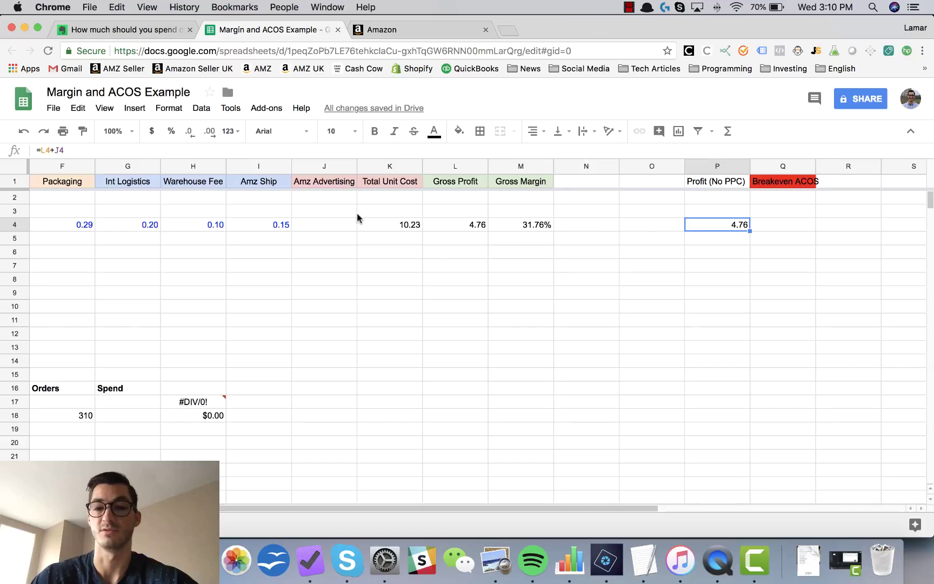
Step: Enter =P4/B4 in Q4 so Breakeven ACOS reads 31.76%
{"action": "left_click", "coordinate": [779, 228]}
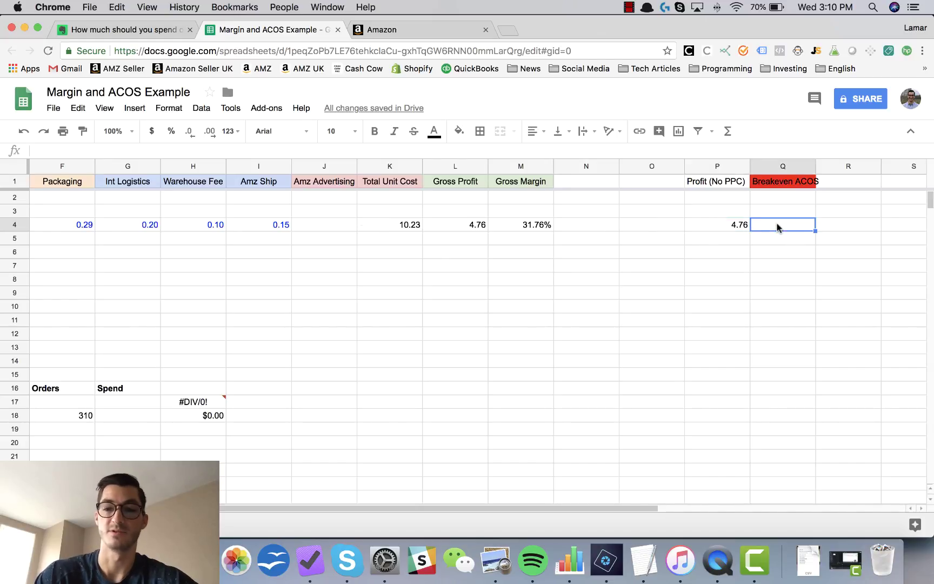
{"action": "type", "text": "="}
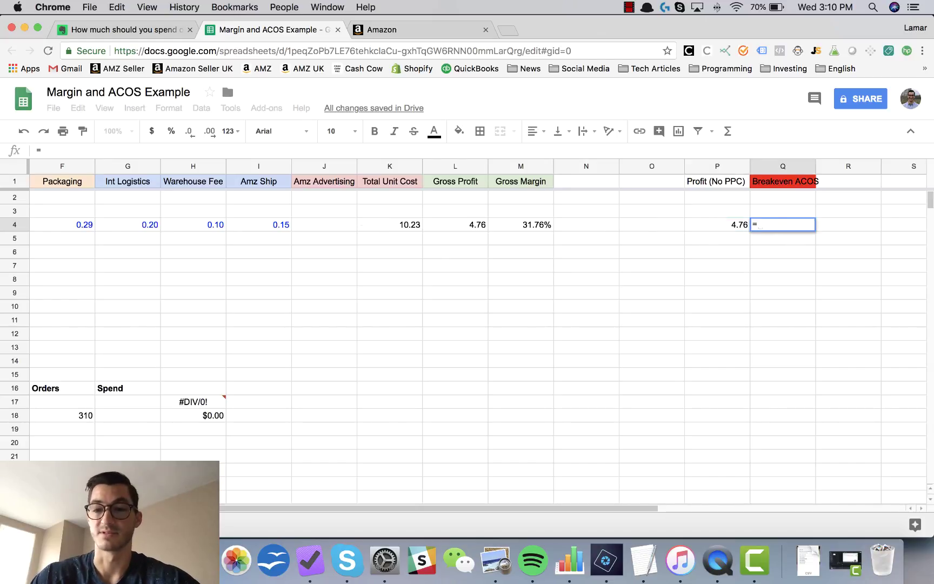
{"action": "left_click", "coordinate": [721, 228]}
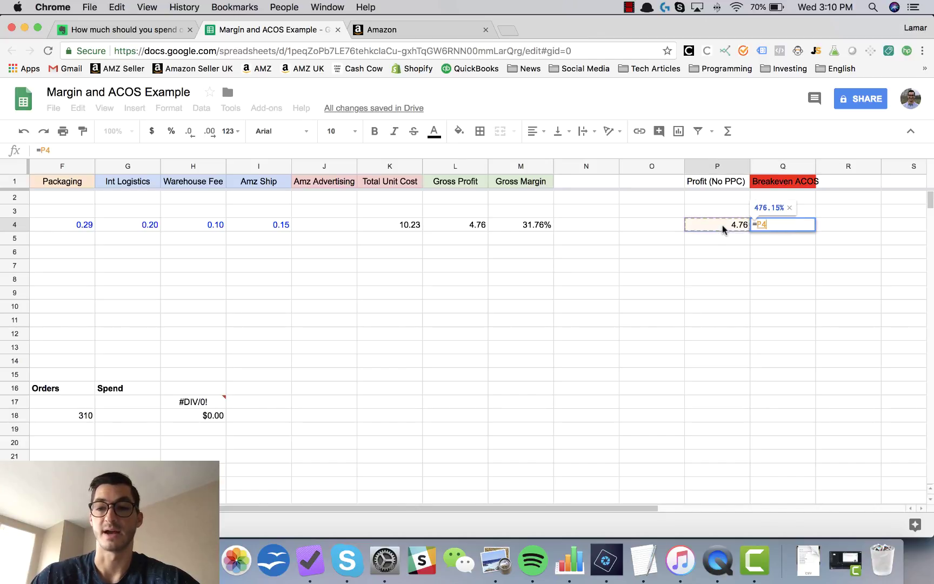
{"action": "type", "text": "/"}
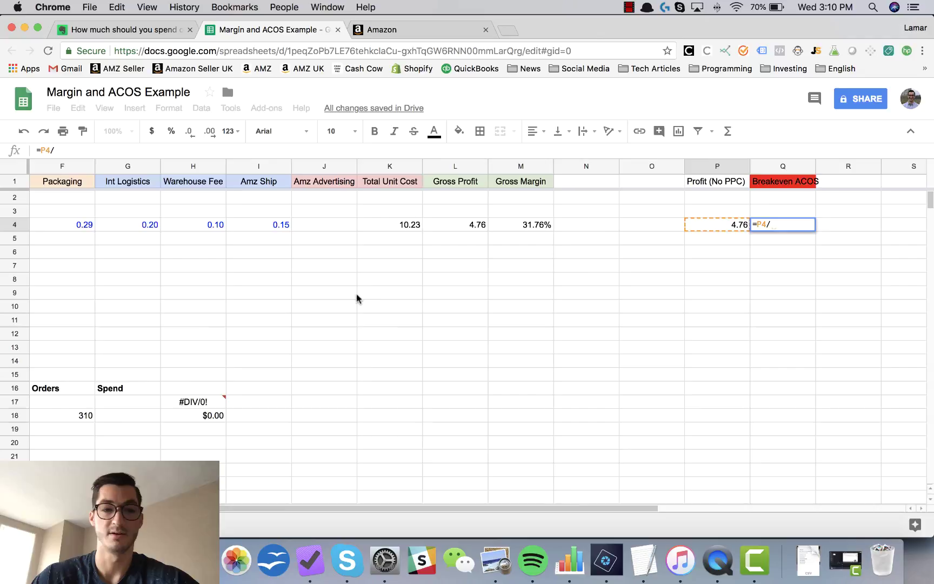
{"action": "scroll", "coordinate": [357, 297], "scroll_direction": "left", "scroll_amount": 5}
{"action": "left_click", "coordinate": [150, 227]}
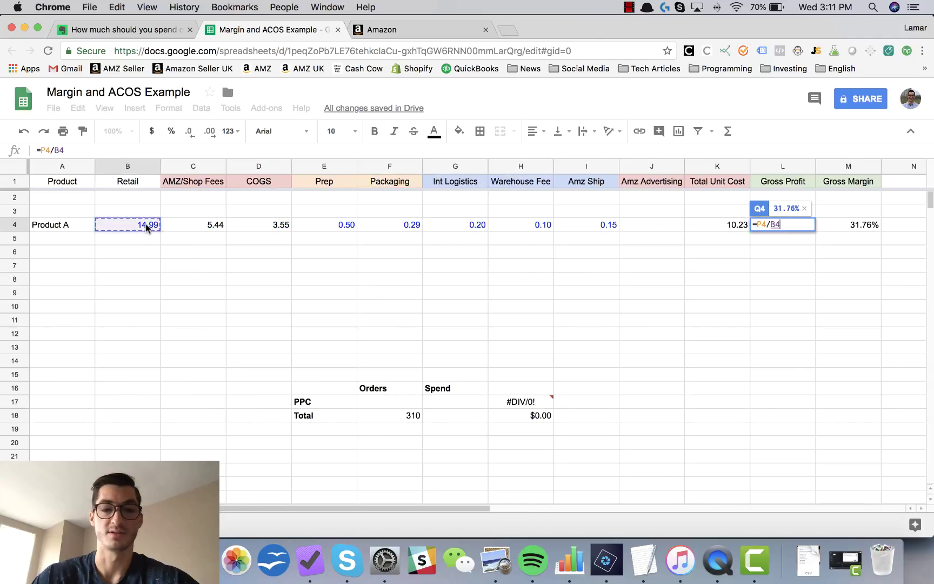
{"action": "key", "text": "Return"}
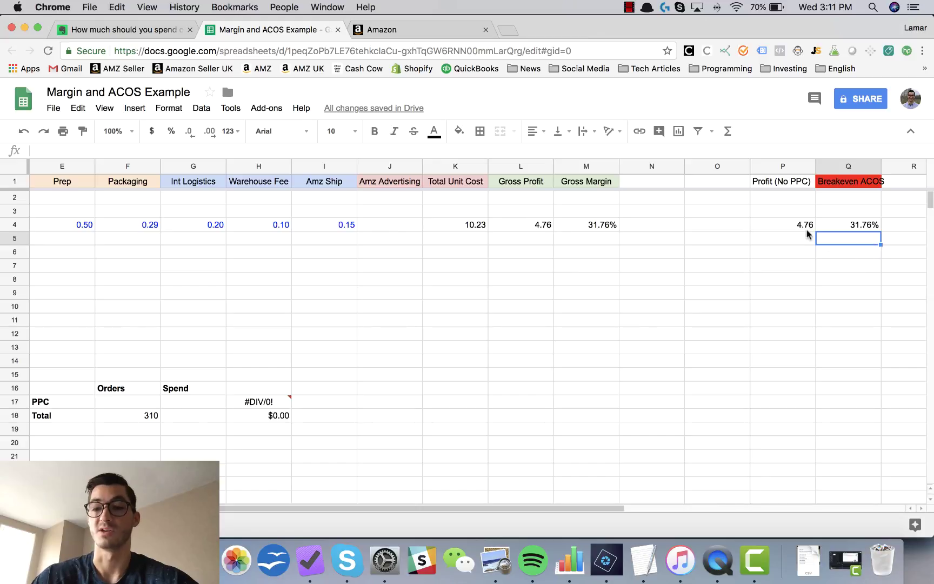
Step: Try 4 as Product A's Amz Advertising cost in J4, then clear it again
{"action": "left_click", "coordinate": [397, 228]}
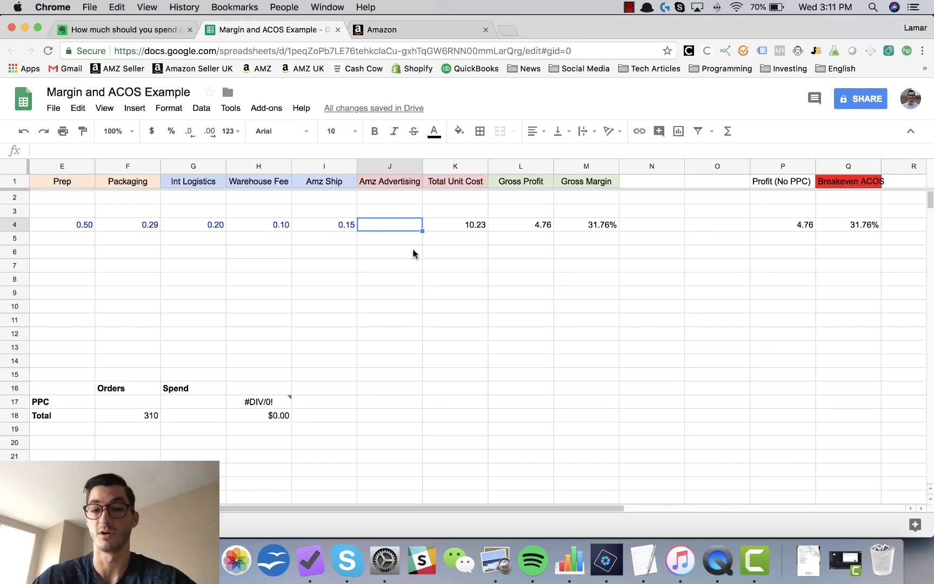
{"action": "type", "text": "4"}
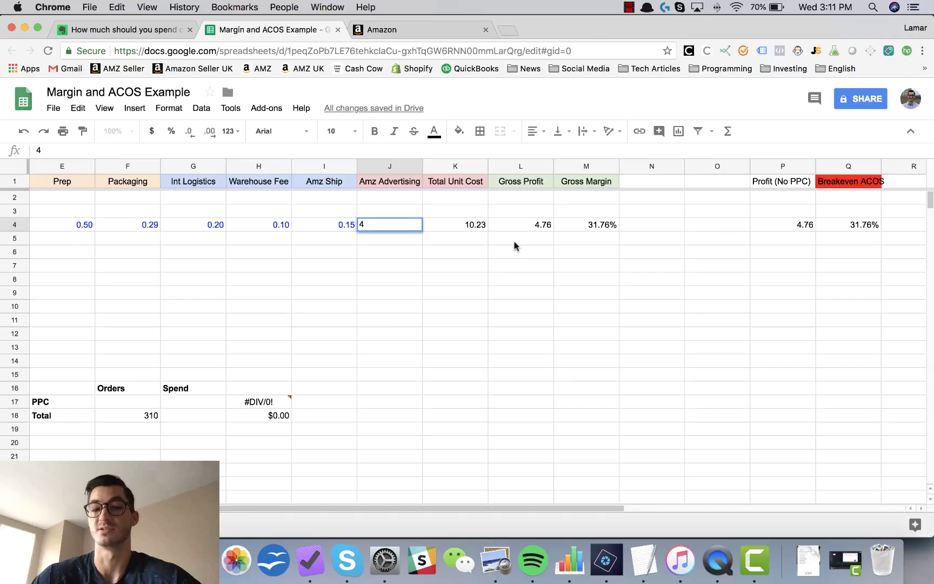
{"action": "key", "text": "Return"}
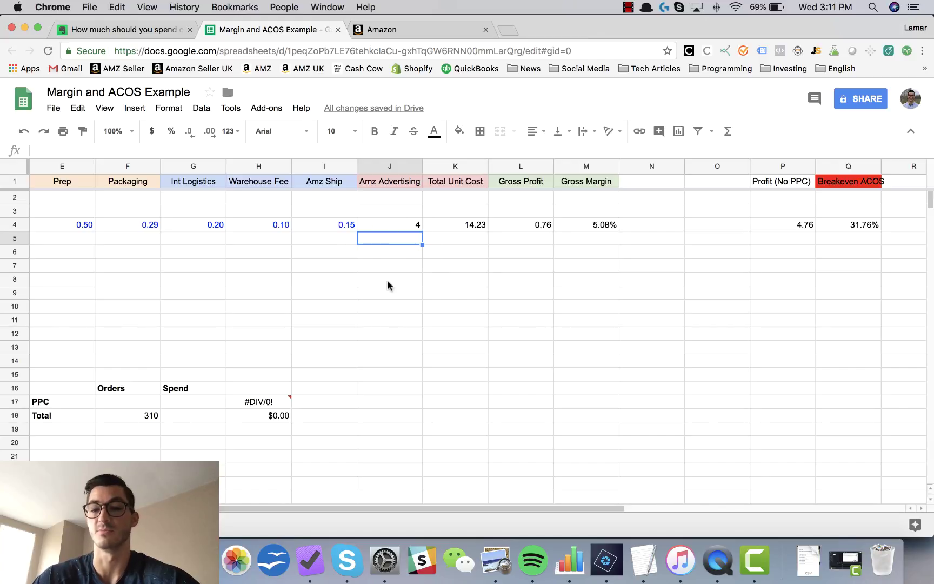
{"action": "left_click", "coordinate": [401, 226]}
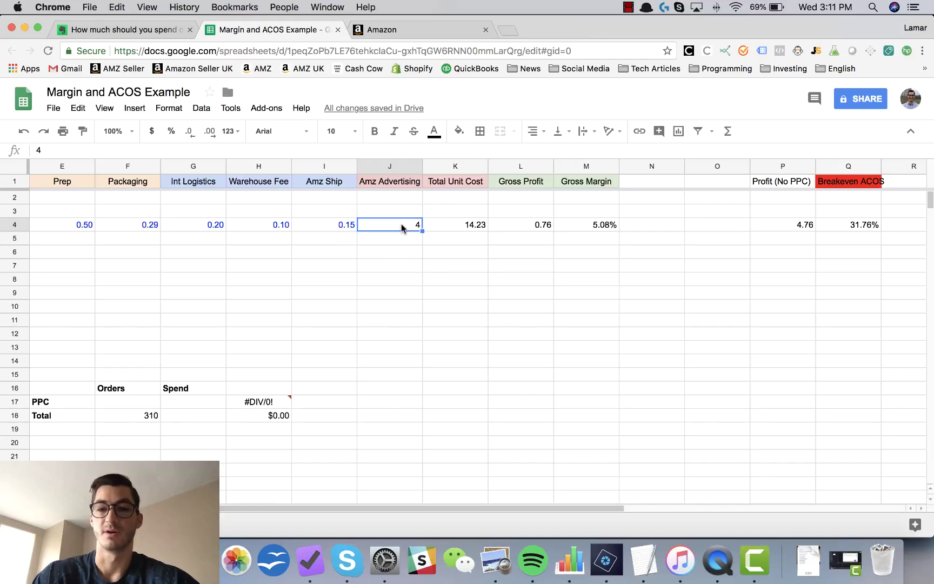
{"action": "key", "text": "BackSpace"}
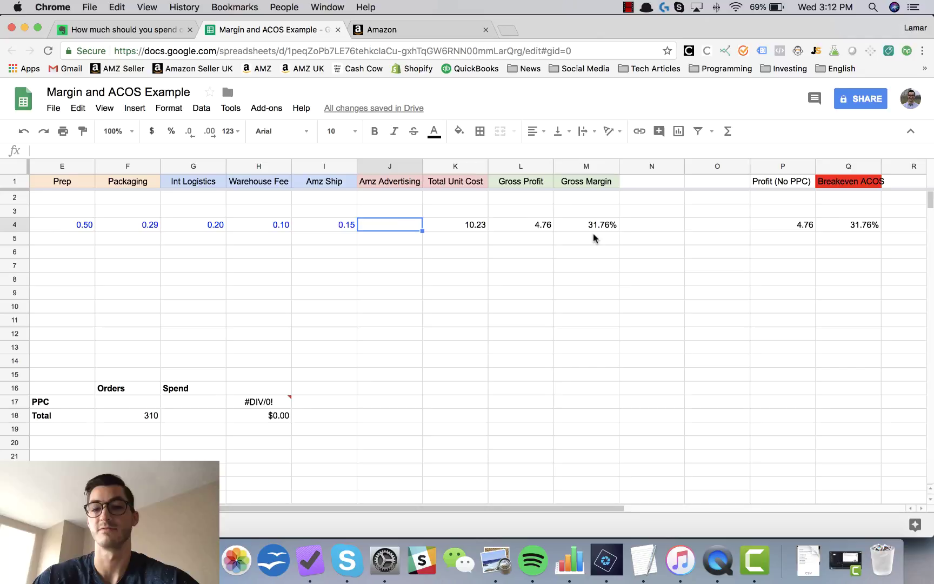
{"action": "left_click", "coordinate": [417, 262]}
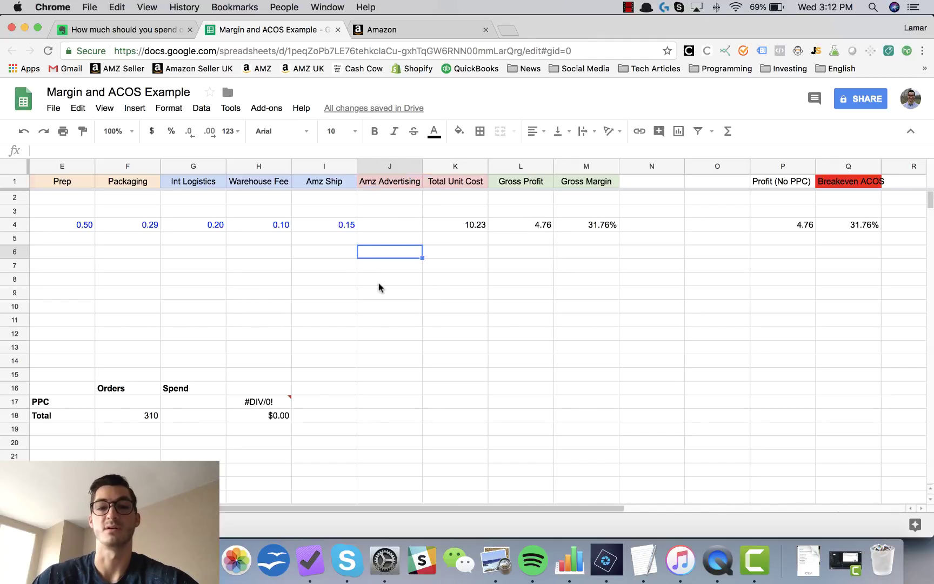
{"action": "scroll", "coordinate": [379, 282], "scroll_direction": "left", "scroll_amount": 5}
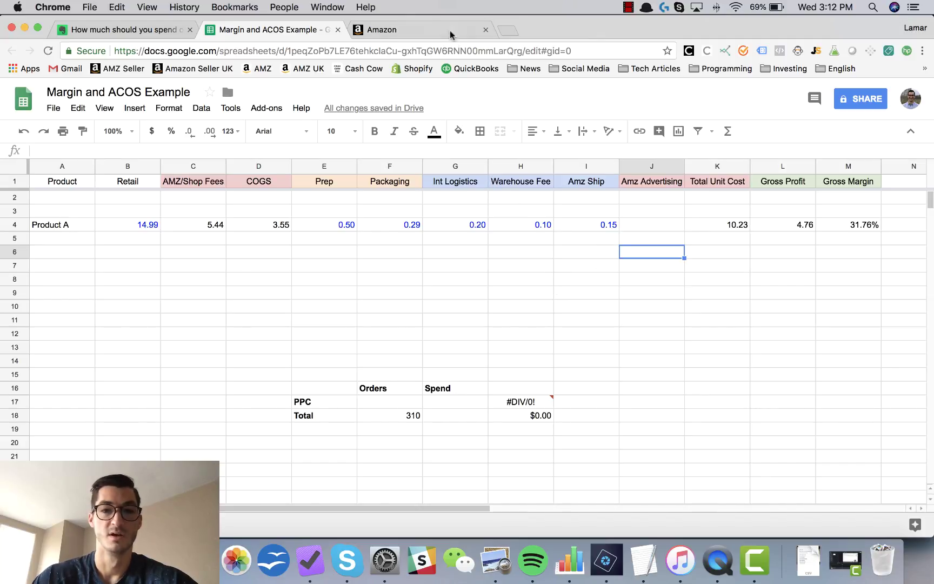
Step: Open Seller Central's Campaign Manager and pick a customized date range ending 07/17/2018
{"action": "left_click", "coordinate": [432, 30]}
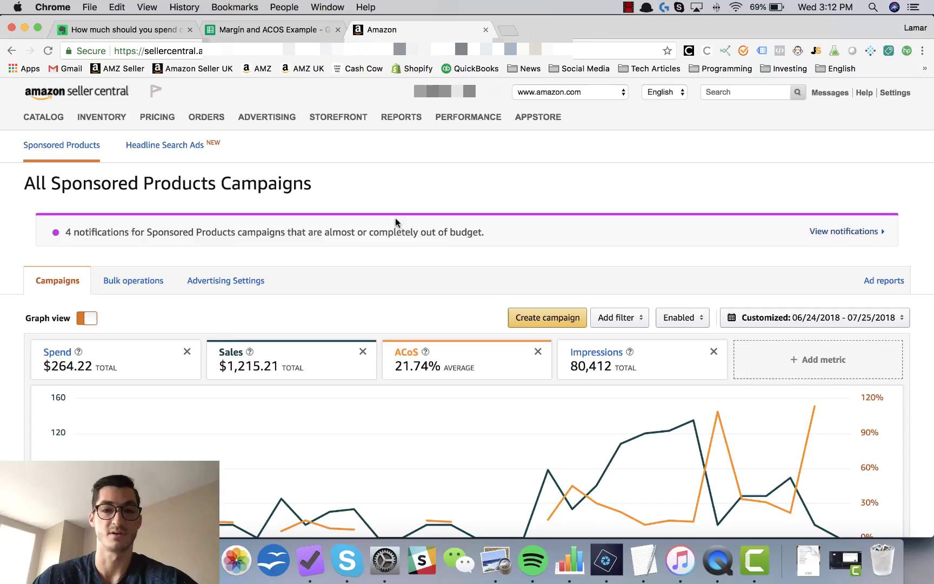
{"action": "mouse_move", "coordinate": [268, 120]}
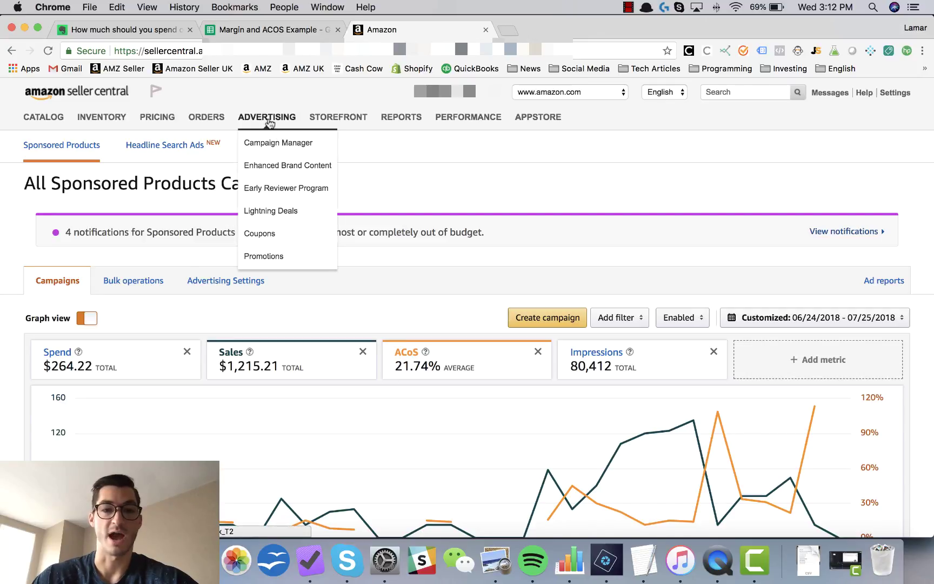
{"action": "left_click", "coordinate": [324, 147]}
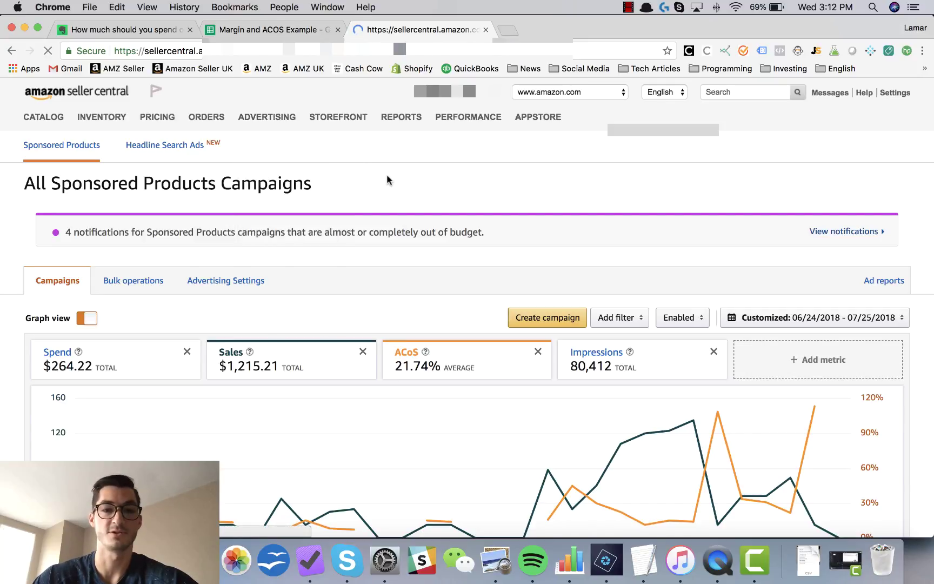
{"action": "scroll", "coordinate": [908, 216], "scroll_direction": "down", "scroll_amount": 2}
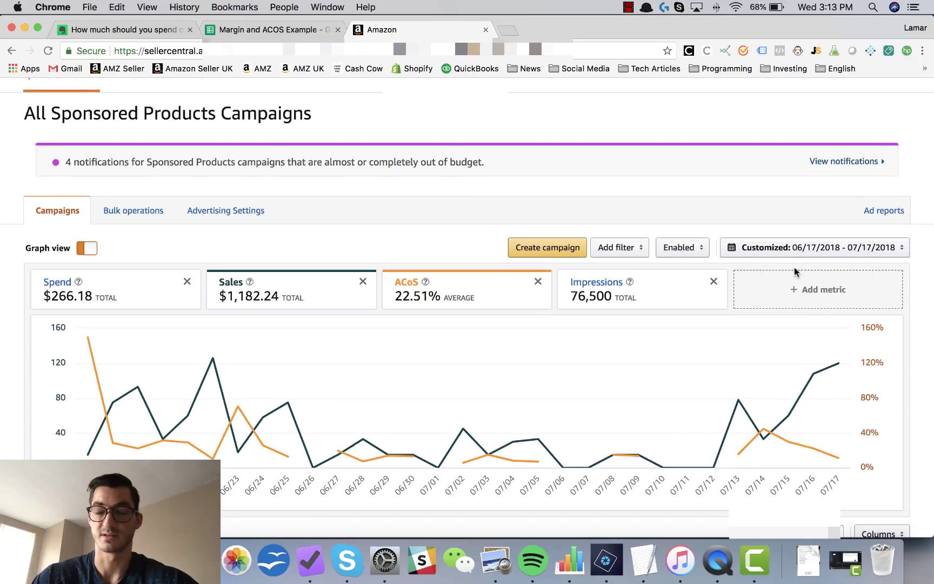
{"action": "scroll", "coordinate": [922, 262], "scroll_direction": "down", "scroll_amount": 1}
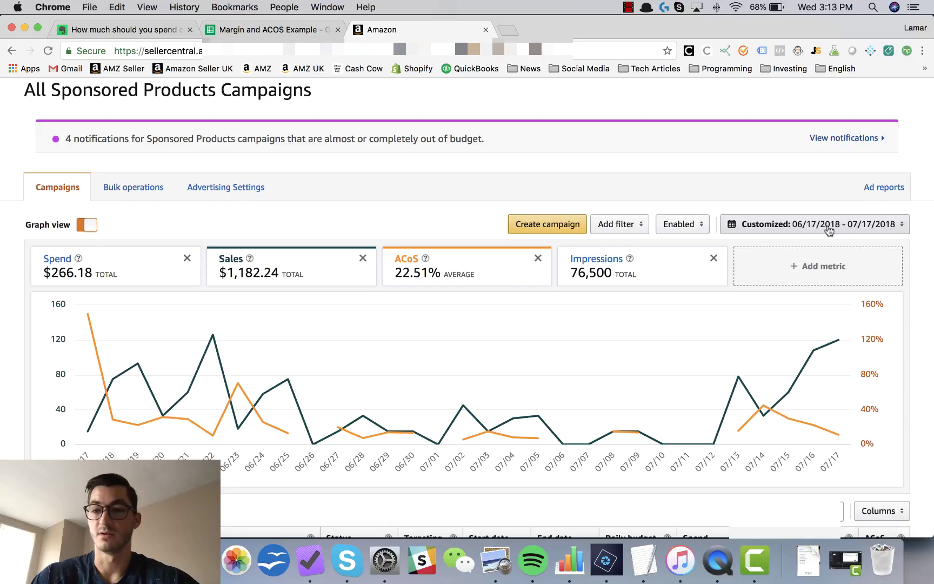
{"action": "left_click", "coordinate": [892, 230]}
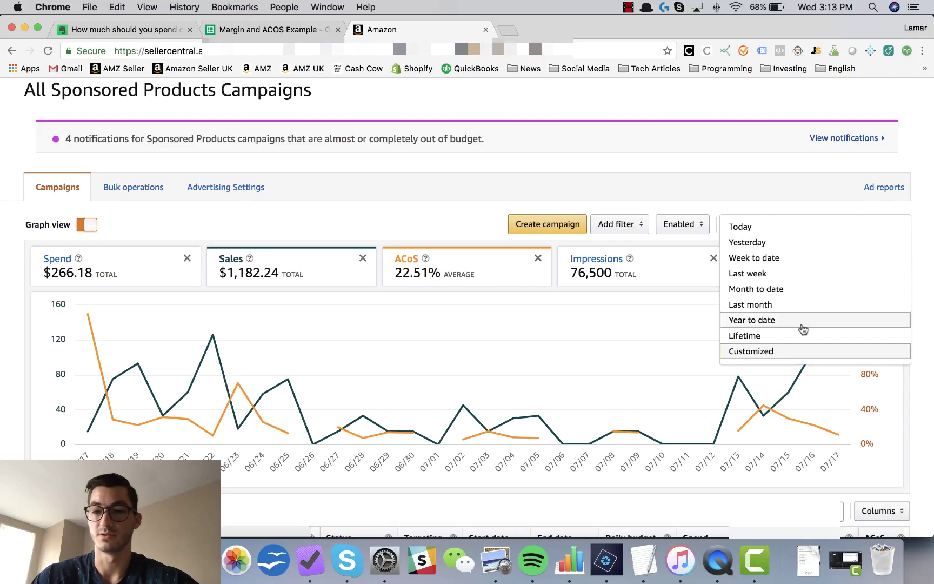
{"action": "left_click", "coordinate": [766, 351]}
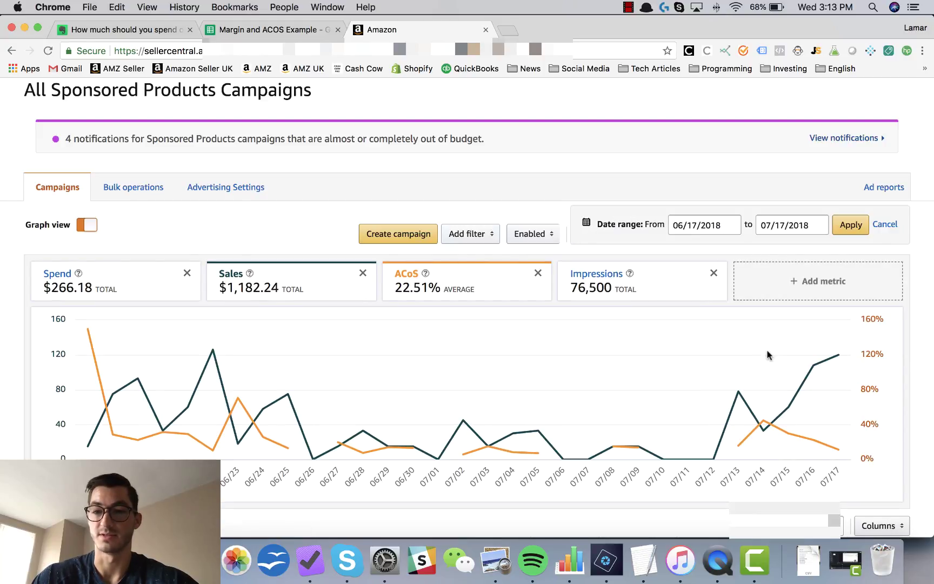
{"action": "left_click", "coordinate": [795, 226]}
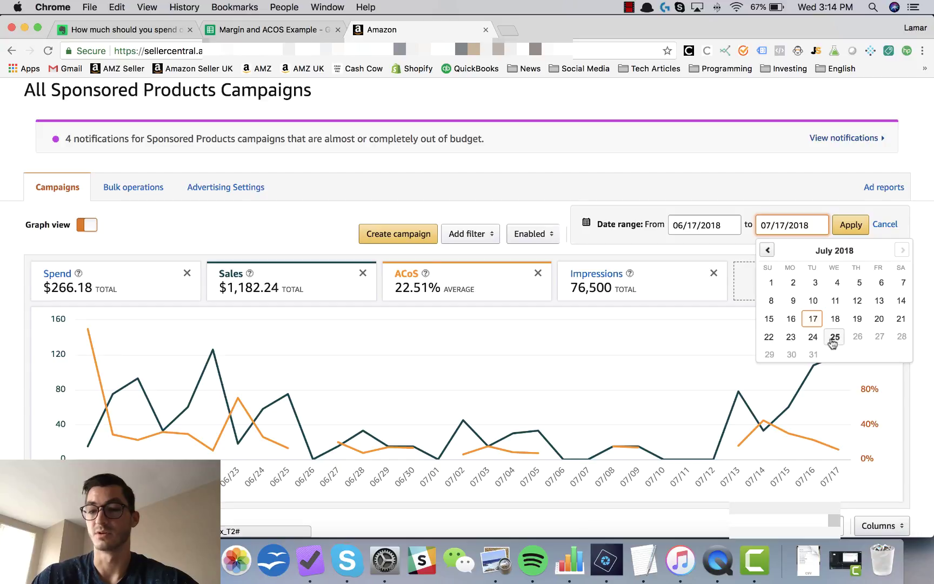
{"action": "left_click", "coordinate": [918, 226]}
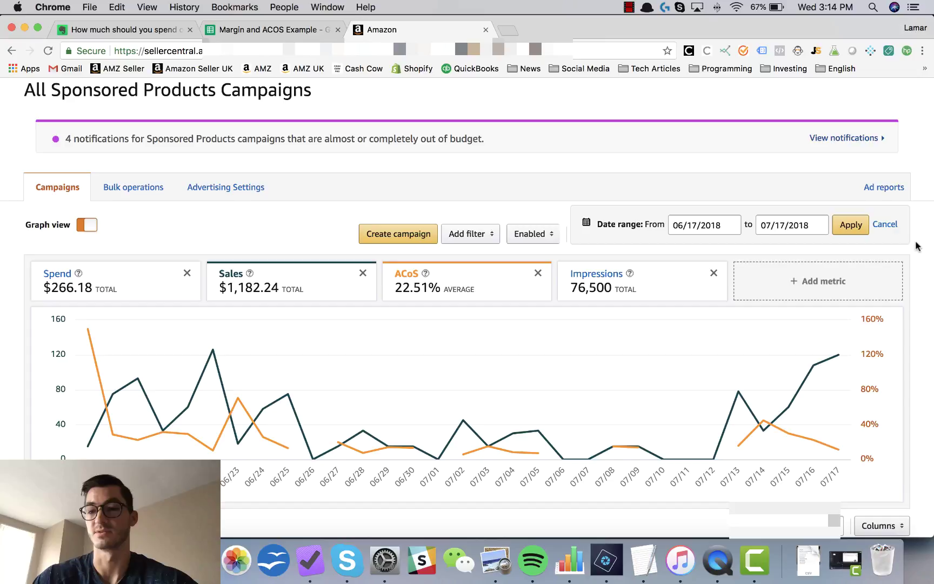
Step: Apply the 06/17/2018–07/17/2018 range and copy the $266.18 total spend
{"action": "scroll", "coordinate": [917, 247], "scroll_direction": "down", "scroll_amount": 3}
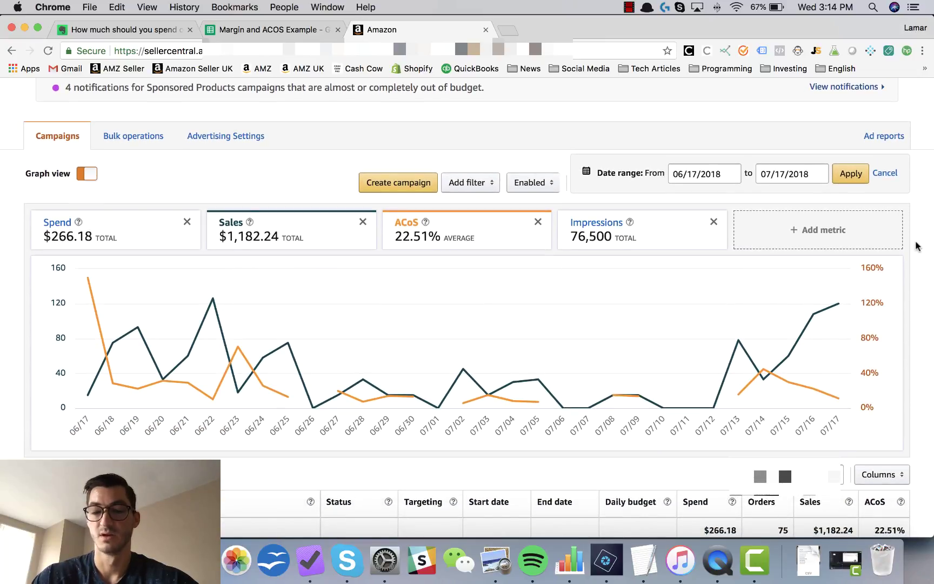
{"action": "scroll", "coordinate": [916, 246], "scroll_direction": "down", "scroll_amount": 2}
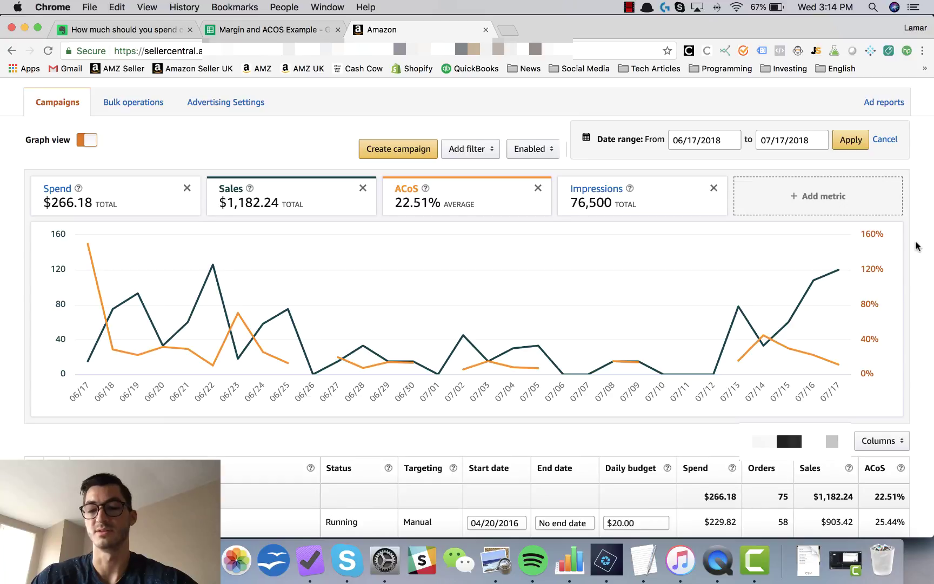
{"action": "scroll", "coordinate": [916, 246], "scroll_direction": "up", "scroll_amount": 3}
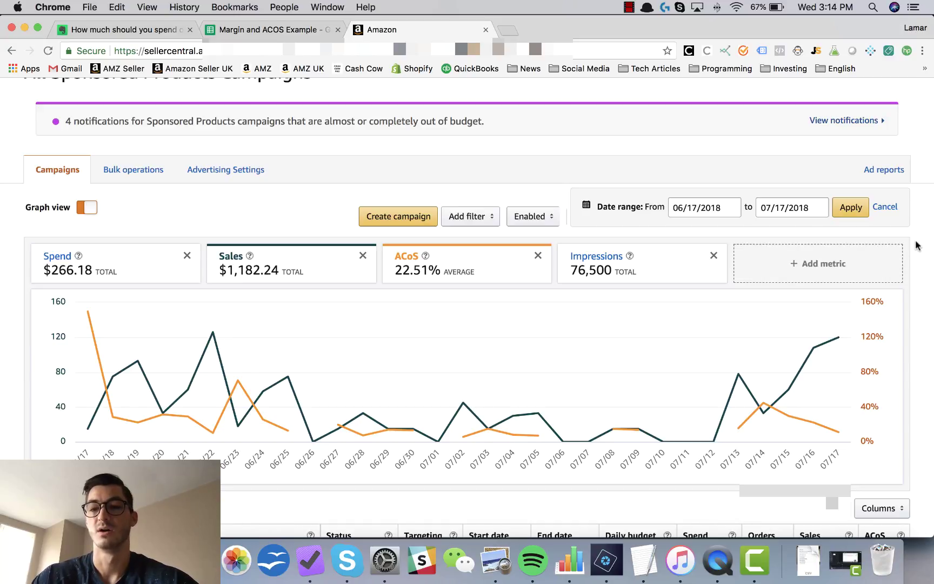
{"action": "left_click", "coordinate": [853, 209]}
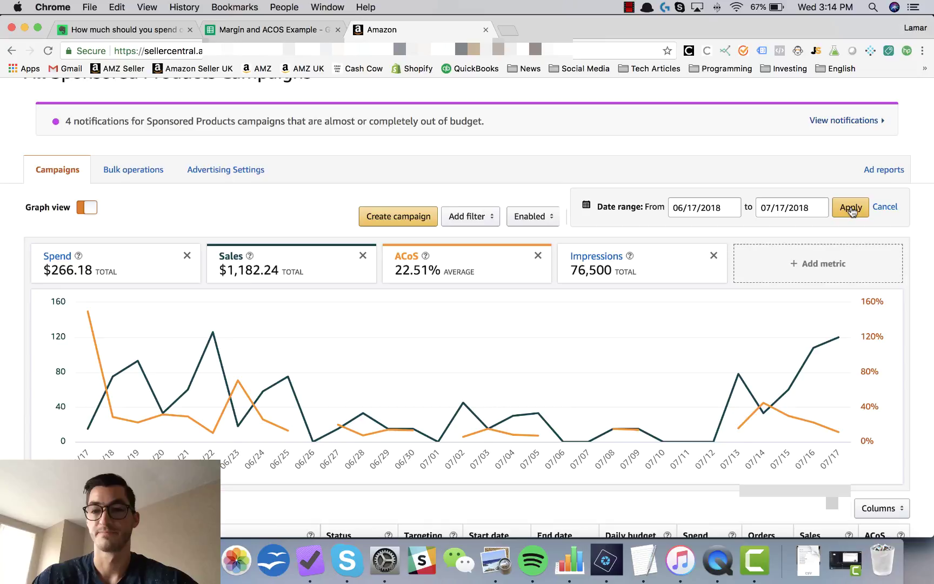
{"action": "scroll", "coordinate": [923, 249], "scroll_direction": "down", "scroll_amount": 5}
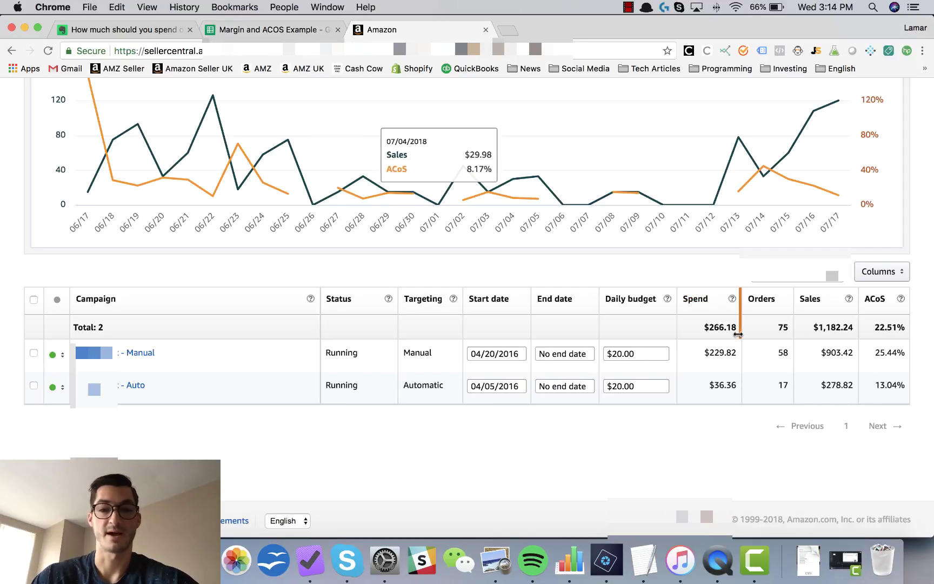
{"action": "left_click_drag", "start_coordinate": [702, 328], "coordinate": [735, 328]}
{"action": "key", "text": "super+c"}
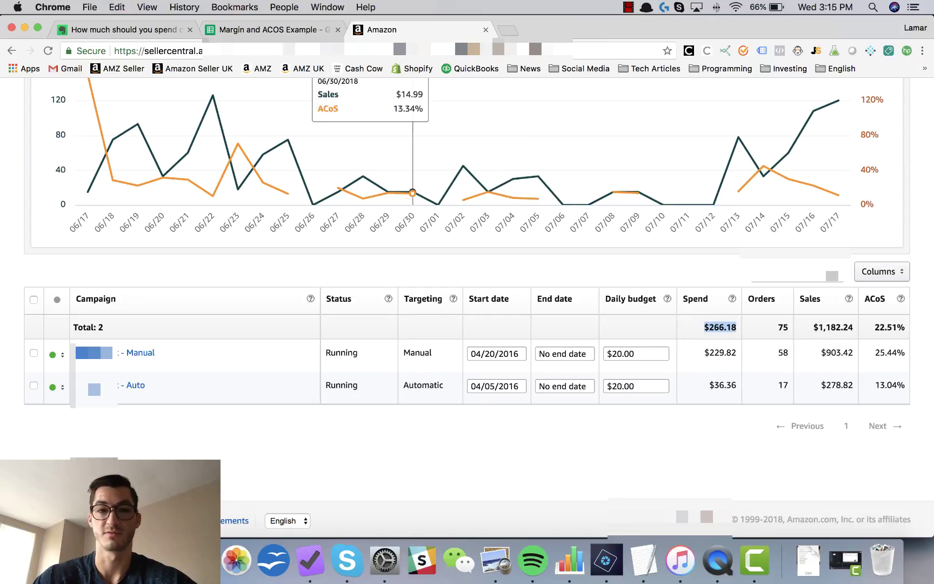
{"action": "left_click", "coordinate": [265, 32]}
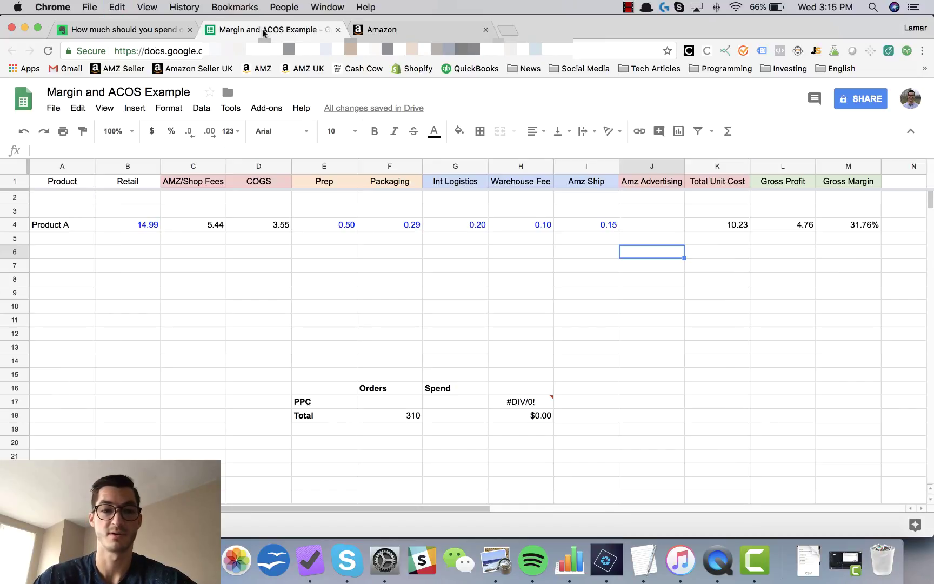
Step: Paste the spend into G17 as 266.18 without the dollar sign
{"action": "left_click", "coordinate": [451, 402]}
{"action": "key", "text": "super+v"}
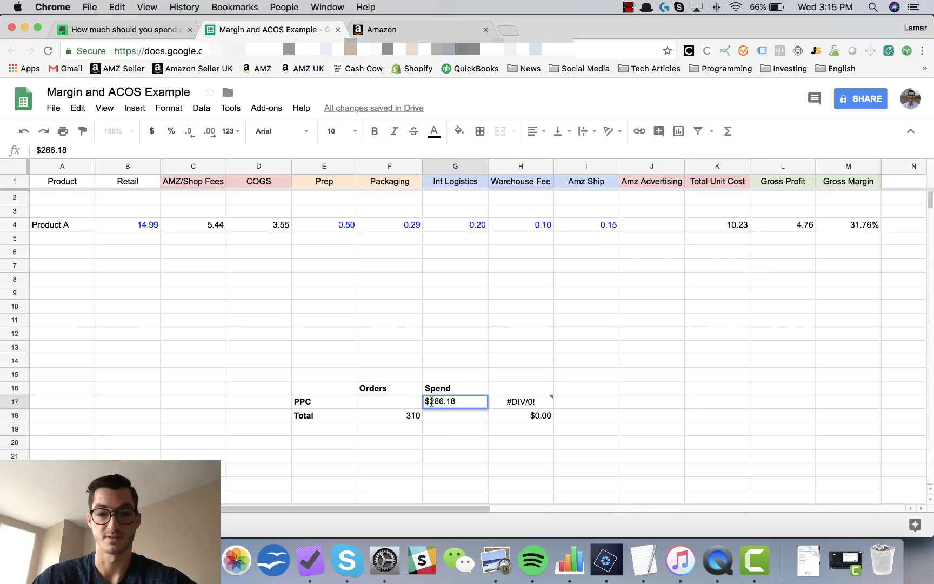
{"action": "key", "text": "BackSpace"}
{"action": "key", "text": "Return"}
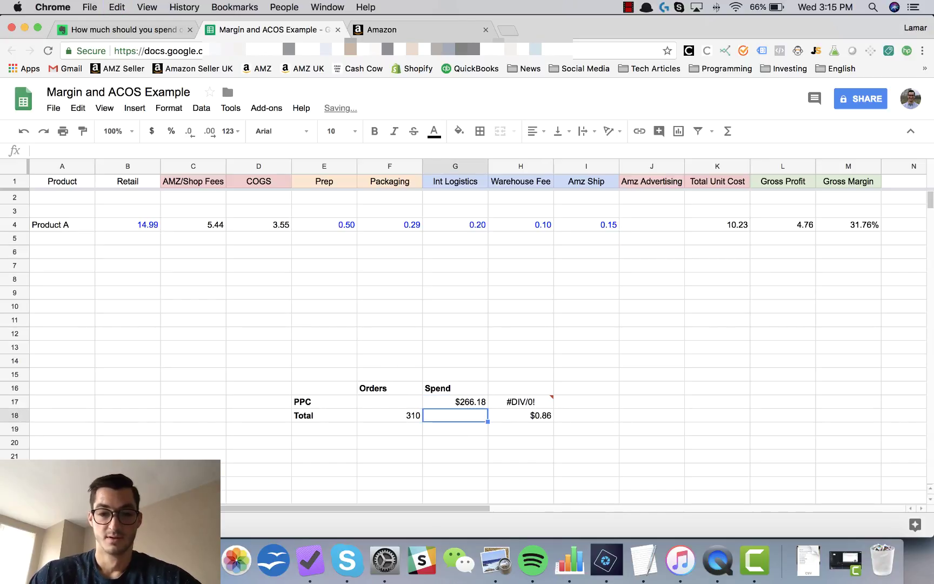
Step: Enter 75 PPC orders in F17, checked against the Amazon orders count
{"action": "left_click", "coordinate": [15, 402]}
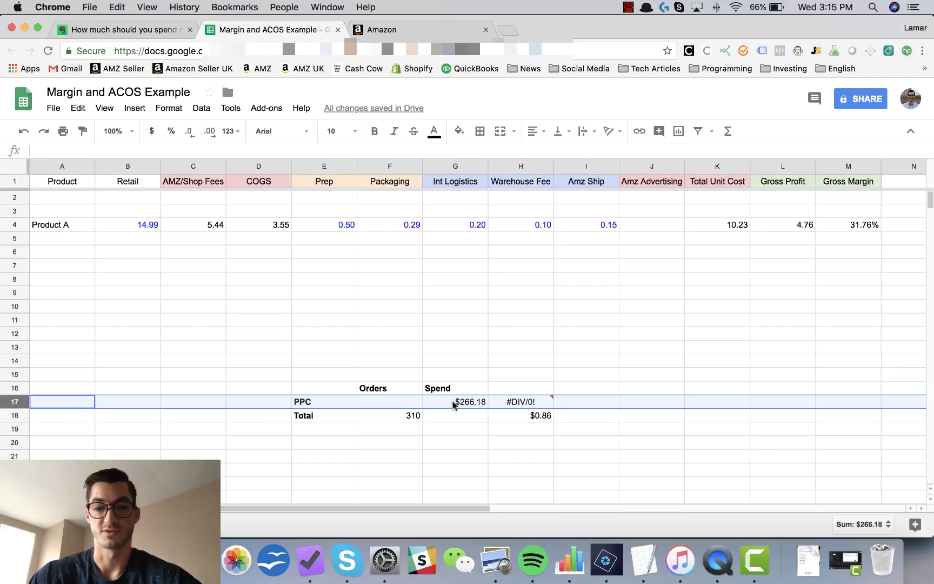
{"action": "left_click", "coordinate": [407, 406]}
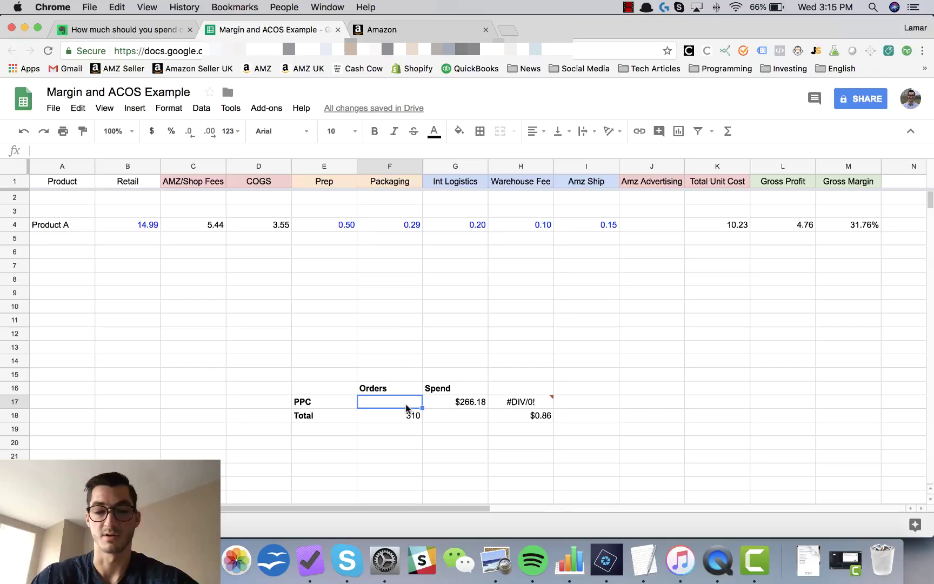
{"action": "left_click", "coordinate": [423, 34]}
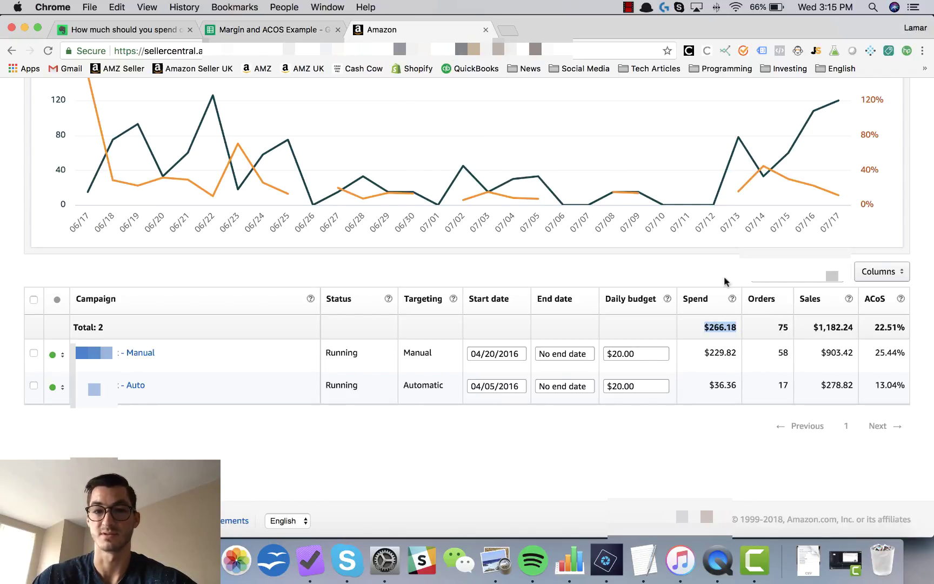
{"action": "key", "text": "ctrl+shift+Tab"}
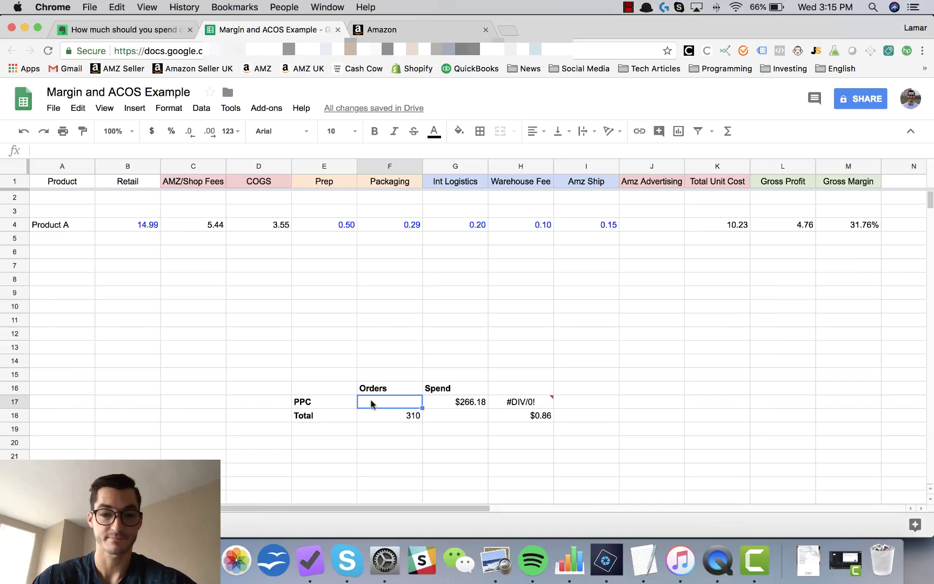
{"action": "type", "text": "75"}
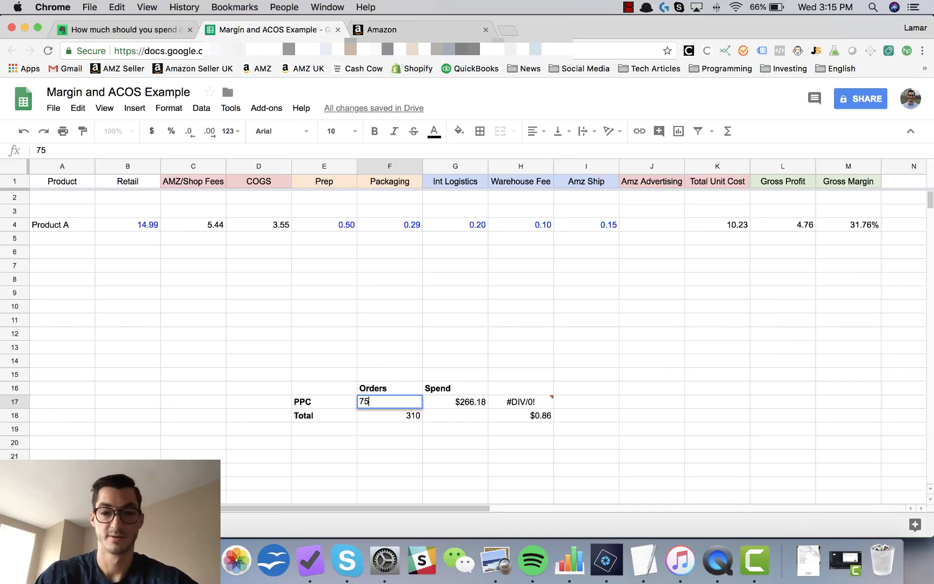
{"action": "key", "text": "Return"}
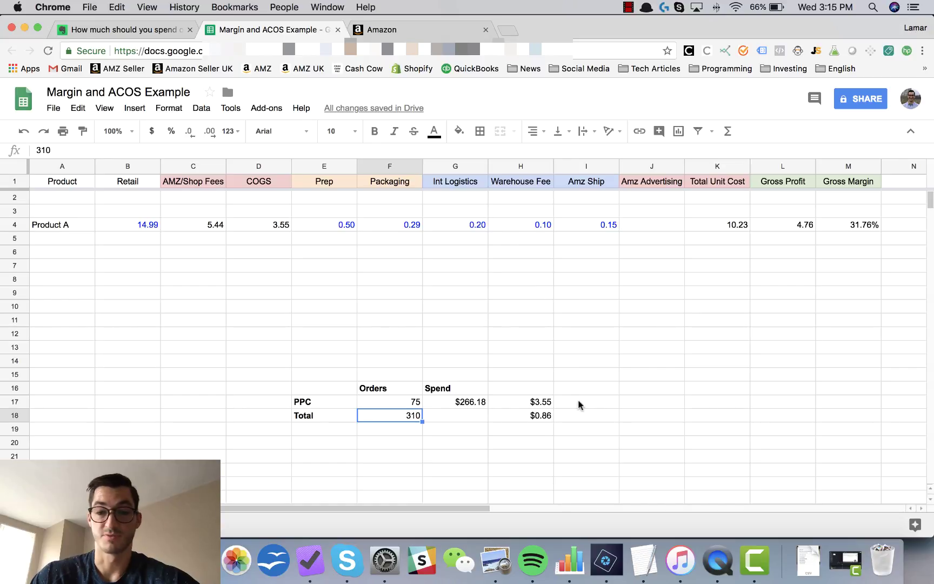
Step: Review the PPC row's spend-per-total-order and spend-per-PPC-order (=G17/F17) calculations
{"action": "left_click", "coordinate": [15, 402]}
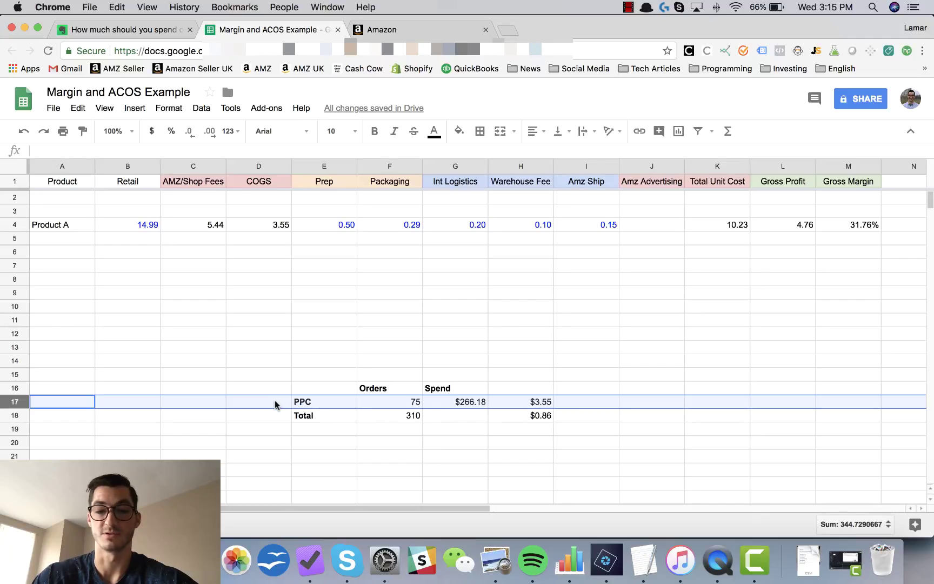
{"action": "left_click", "coordinate": [538, 416]}
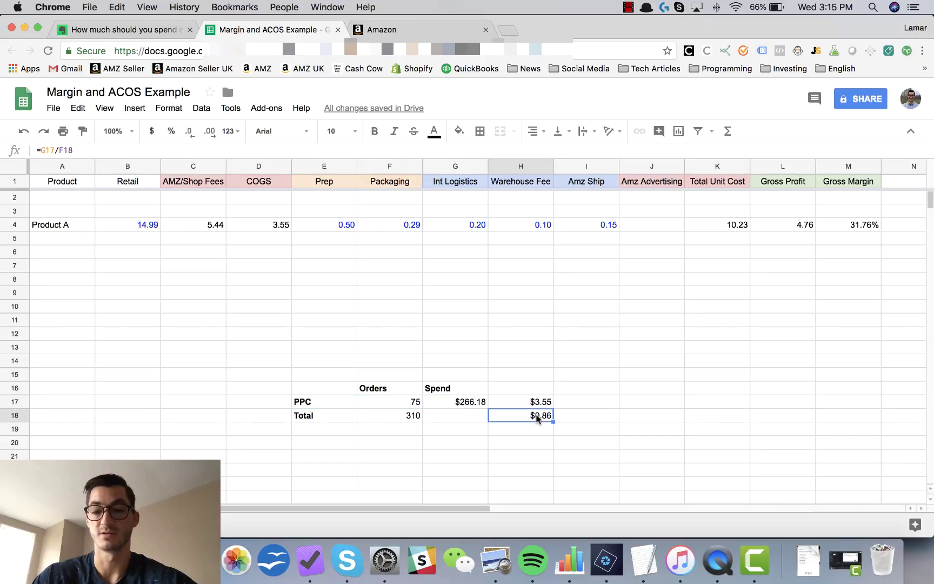
{"action": "left_click", "coordinate": [548, 403]}
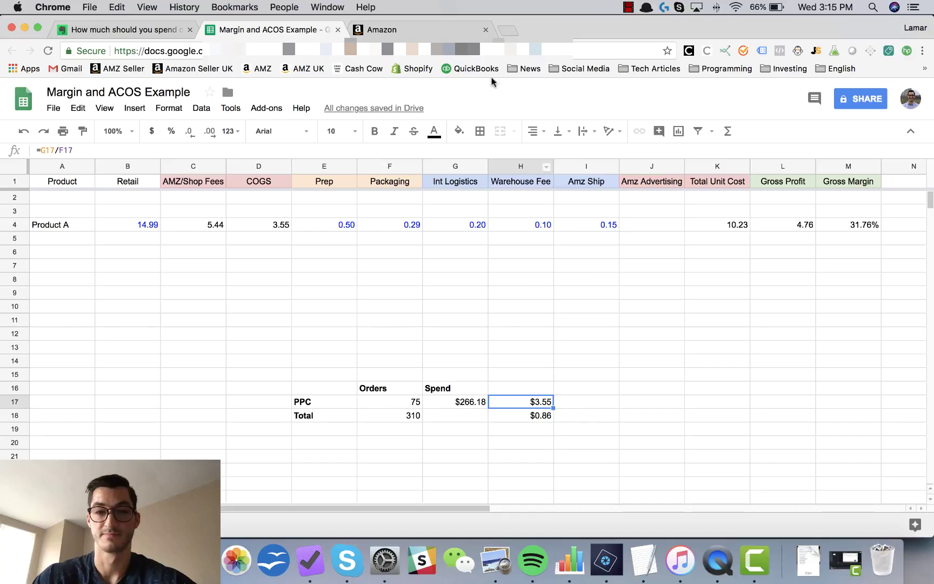
Step: Set Product A's Amz Advertising cost in J4 to 3.55
{"action": "left_click", "coordinate": [661, 226]}
{"action": "type", "text": "3.55"}
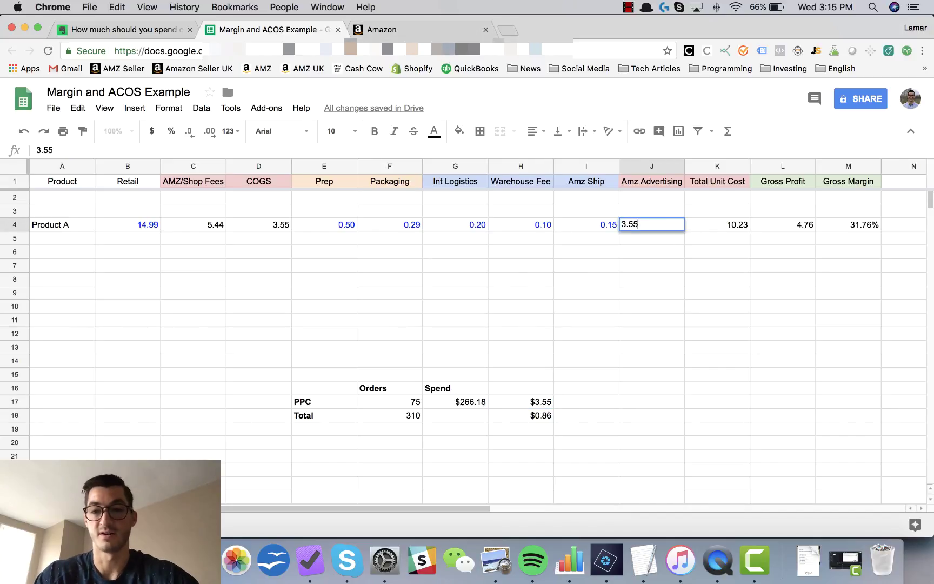
{"action": "key", "text": "Return"}
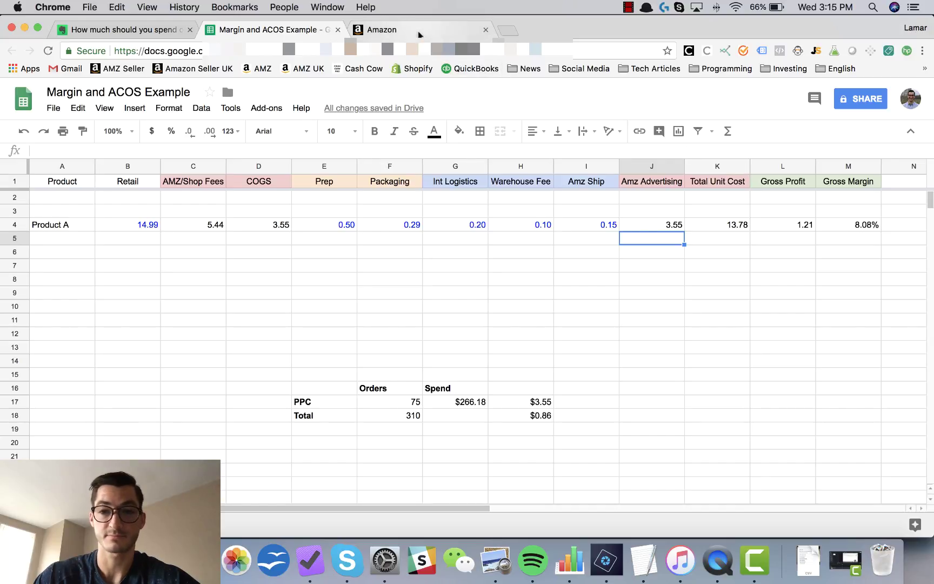
{"action": "scroll", "coordinate": [694, 297], "scroll_direction": "right", "scroll_amount": 5}
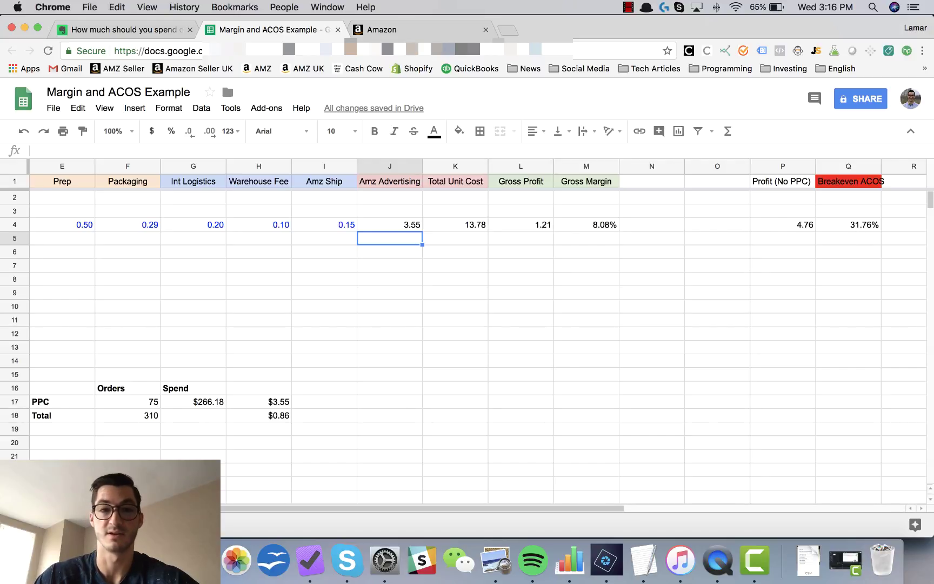
{"action": "left_click", "coordinate": [382, 30]}
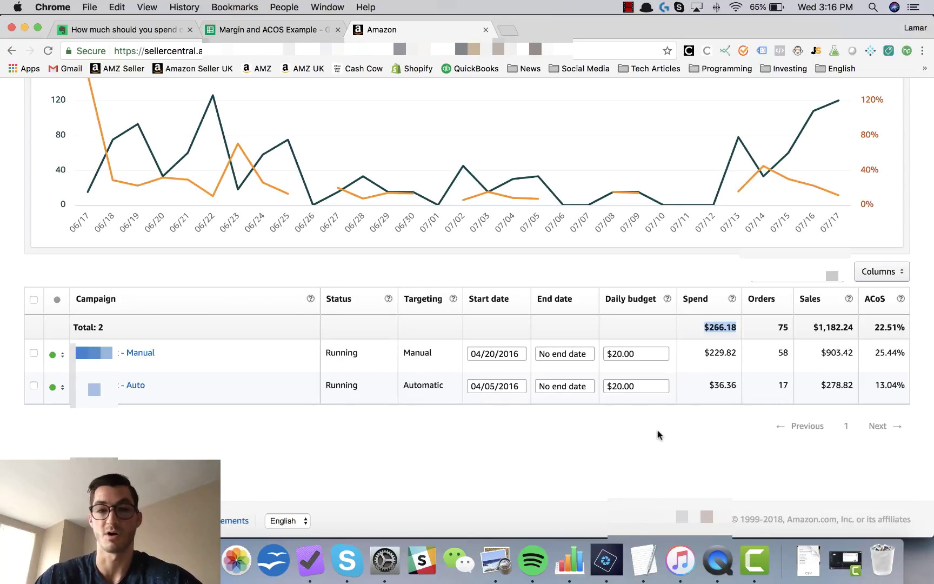
{"action": "left_click", "coordinate": [271, 31]}
{"action": "left_click", "coordinate": [322, 312]}
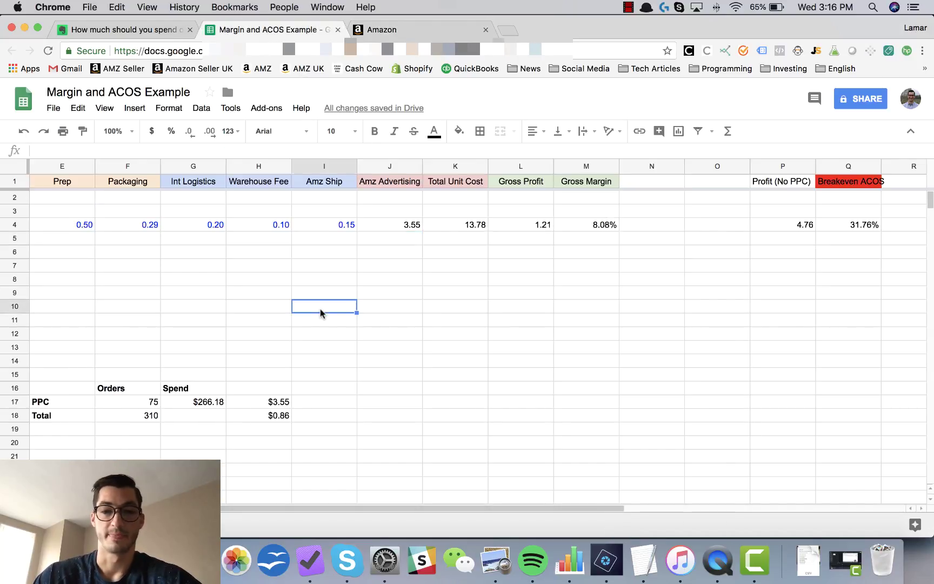
{"action": "scroll", "coordinate": [321, 312], "scroll_direction": "left", "scroll_amount": 4}
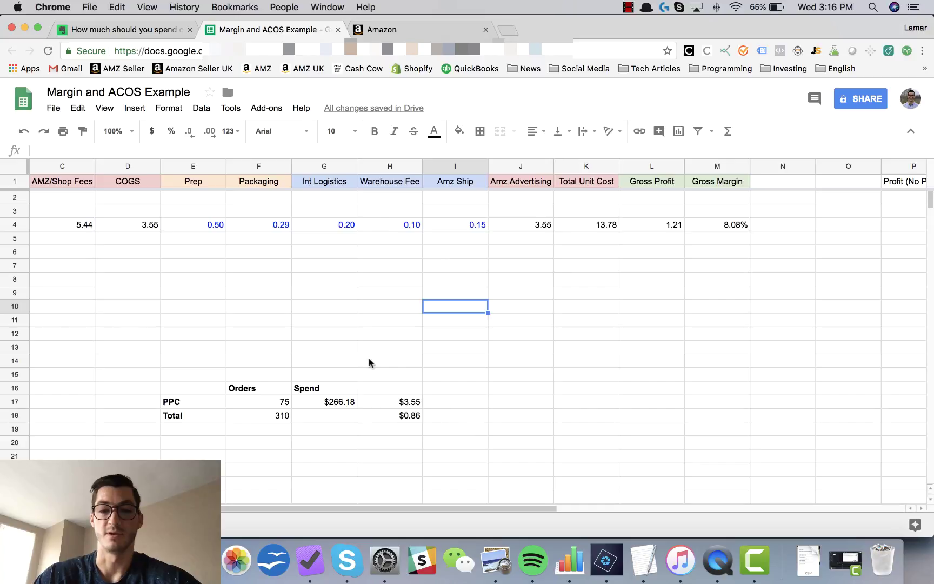
{"action": "scroll", "coordinate": [596, 355], "scroll_direction": "down", "scroll_amount": 1}
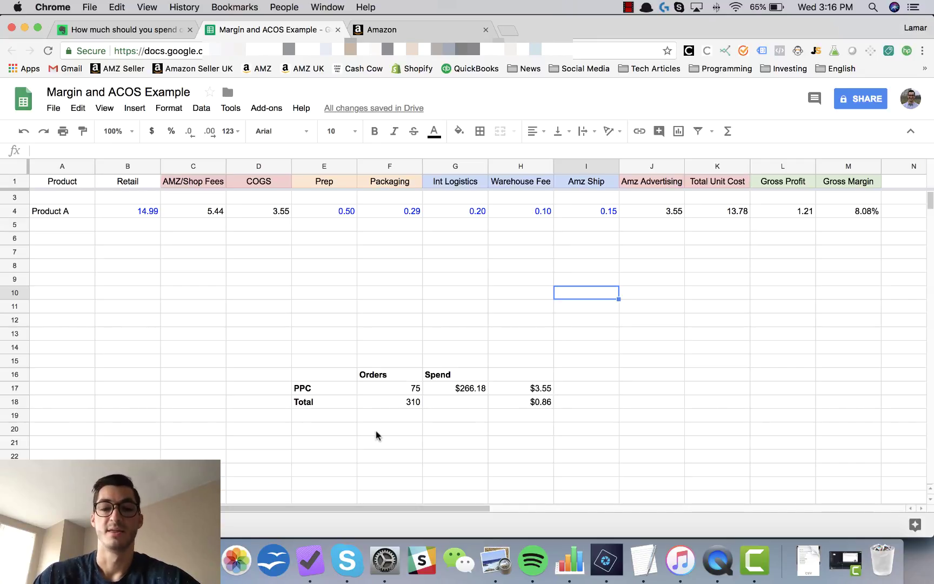
{"action": "left_click", "coordinate": [469, 391]}
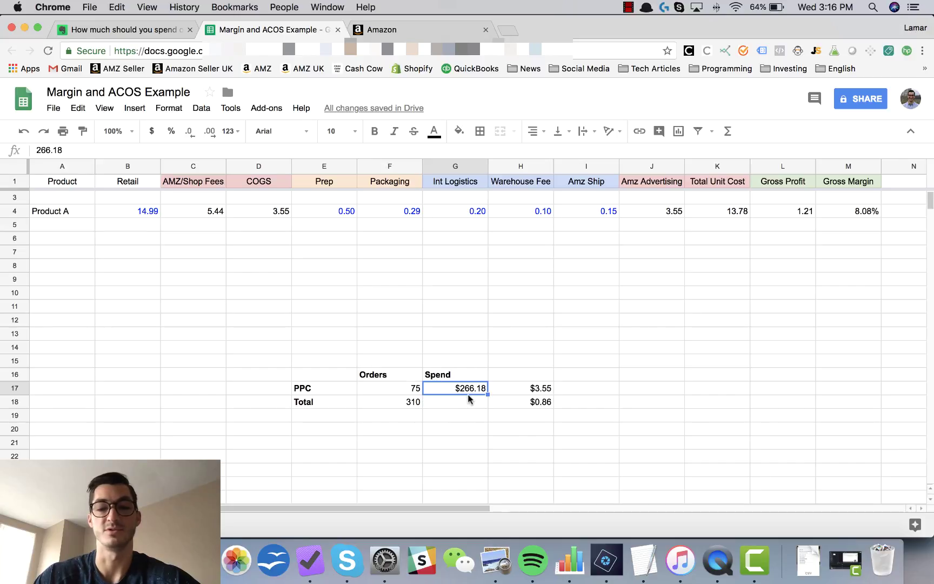
{"action": "left_click", "coordinate": [402, 404]}
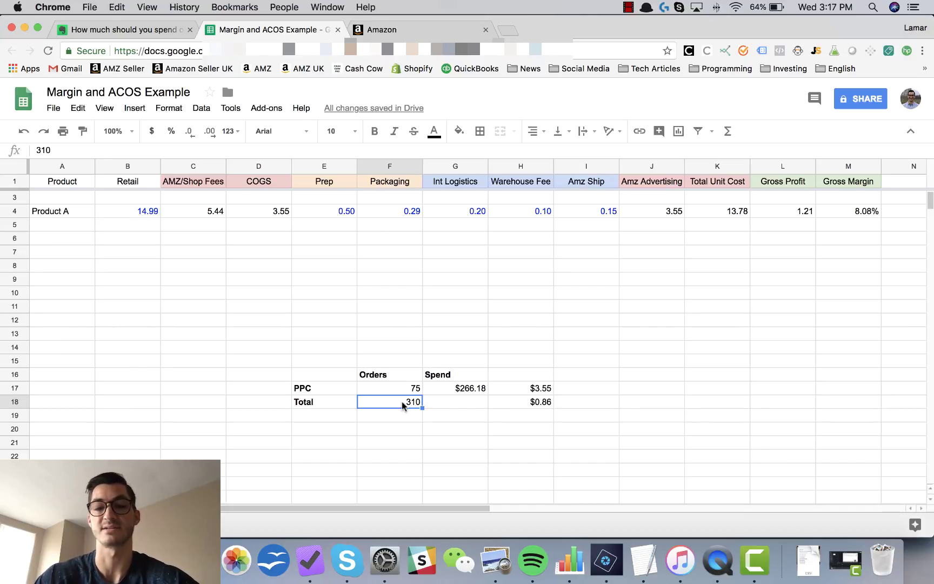
{"action": "left_click", "coordinate": [435, 31]}
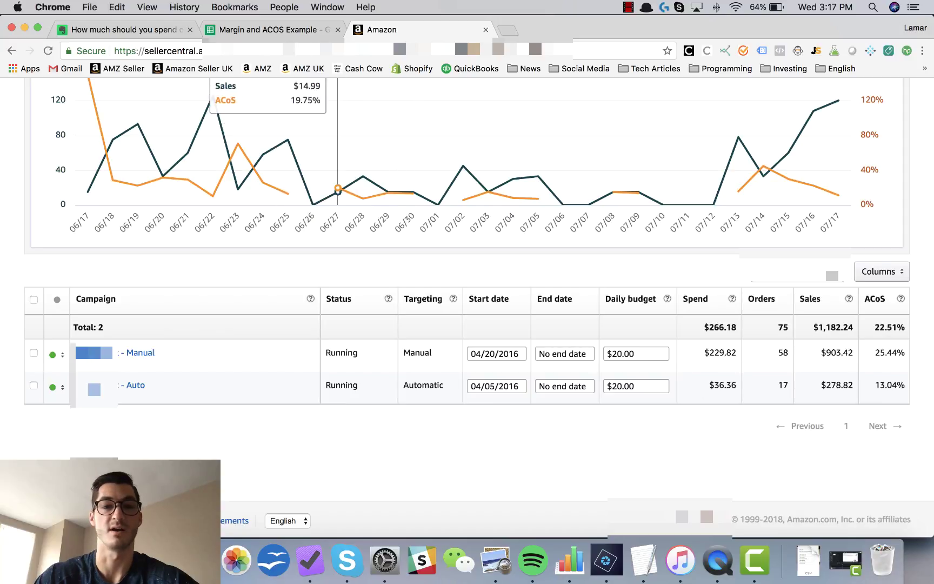
{"action": "left_click", "coordinate": [273, 33]}
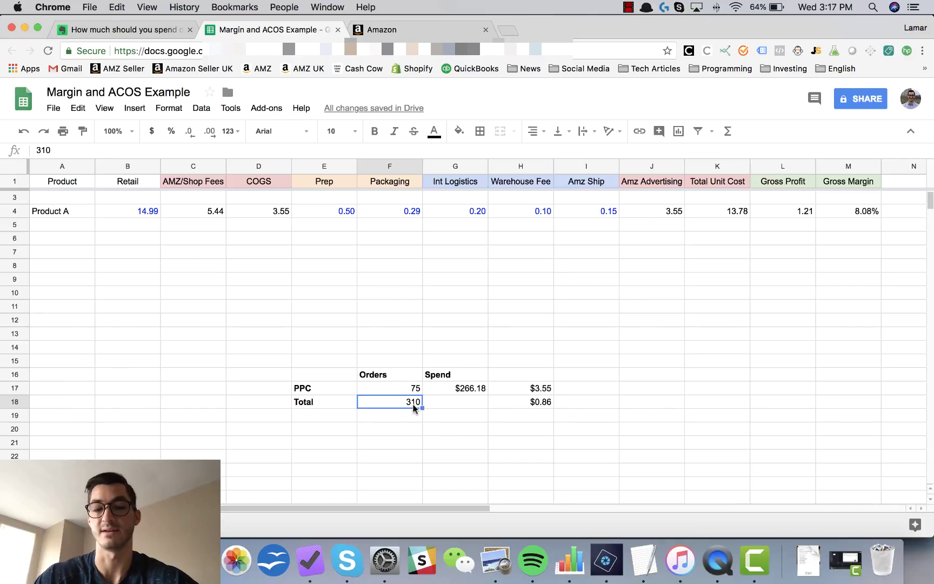
{"action": "left_click", "coordinate": [480, 389]}
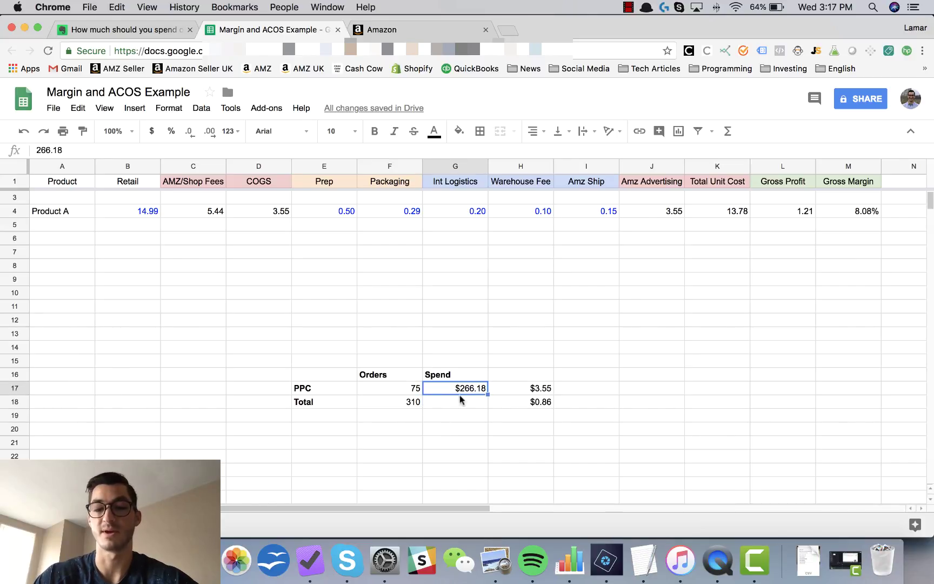
{"action": "left_click", "coordinate": [396, 405]}
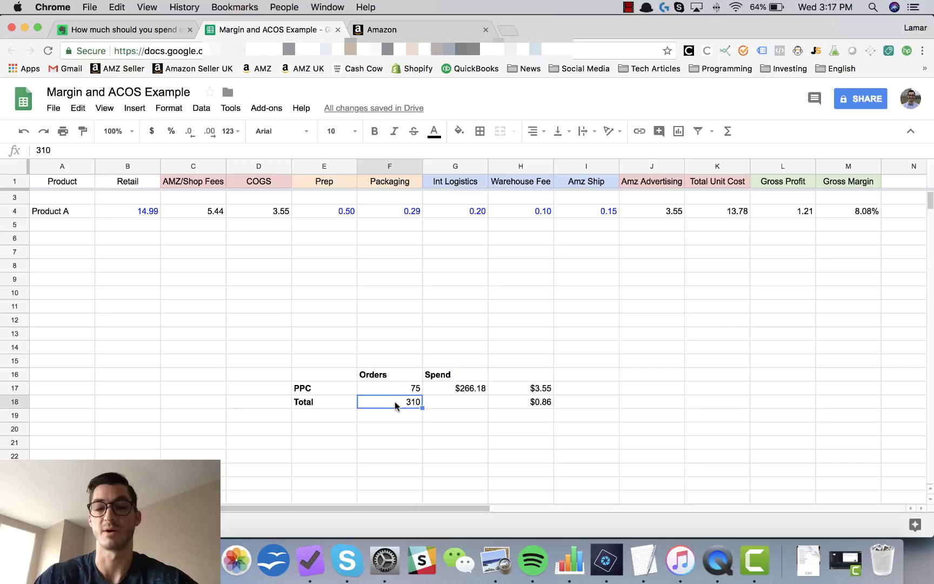
{"action": "left_click", "coordinate": [542, 403]}
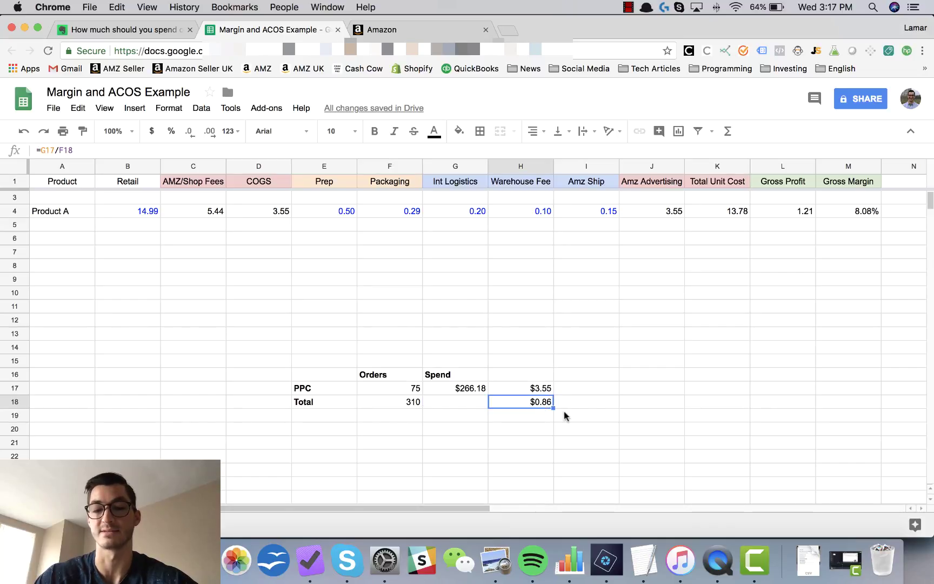
{"action": "scroll", "coordinate": [593, 352], "scroll_direction": "up", "scroll_amount": 1}
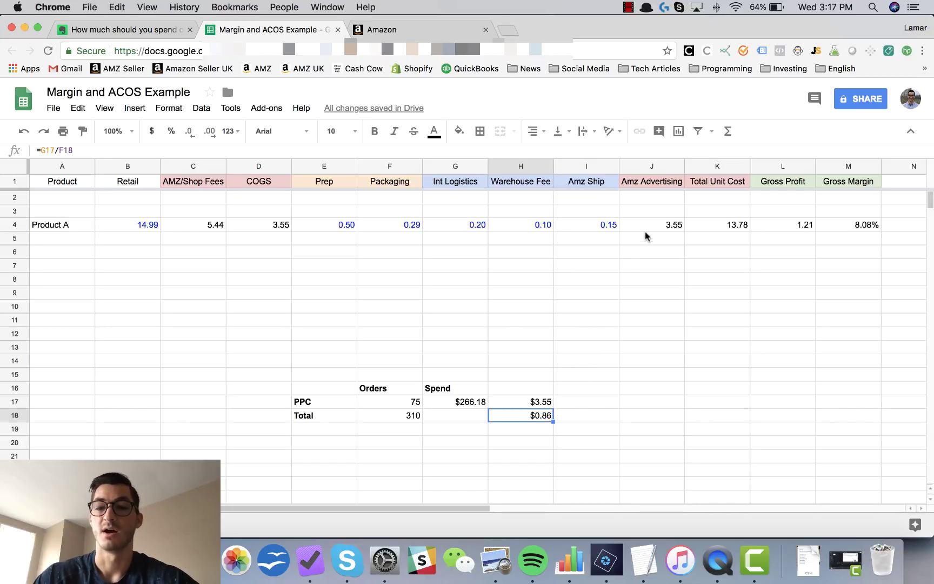
Step: Change Product A's Amz Advertising in J4 to 0.86 and review the gross margin formula
{"action": "left_click", "coordinate": [671, 229]}
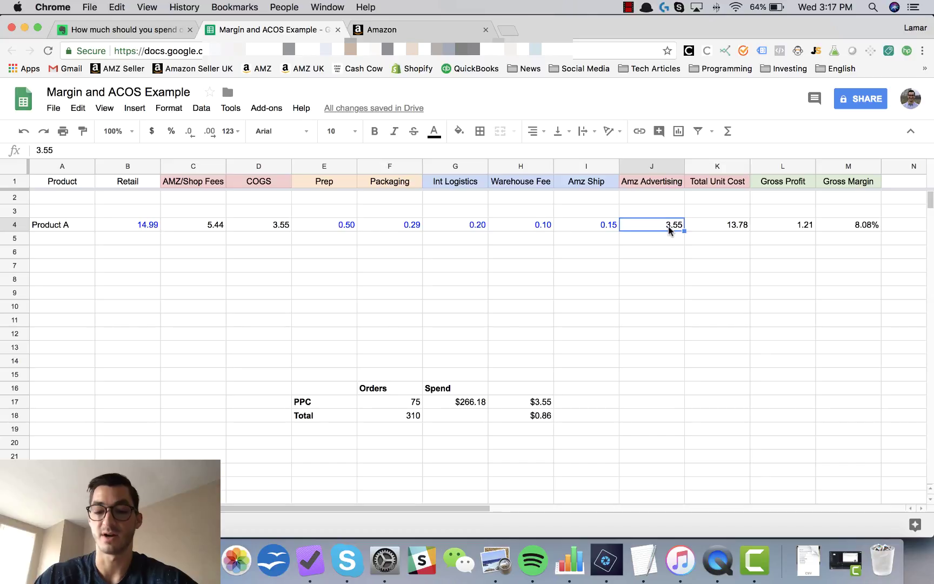
{"action": "type", "text": "."}
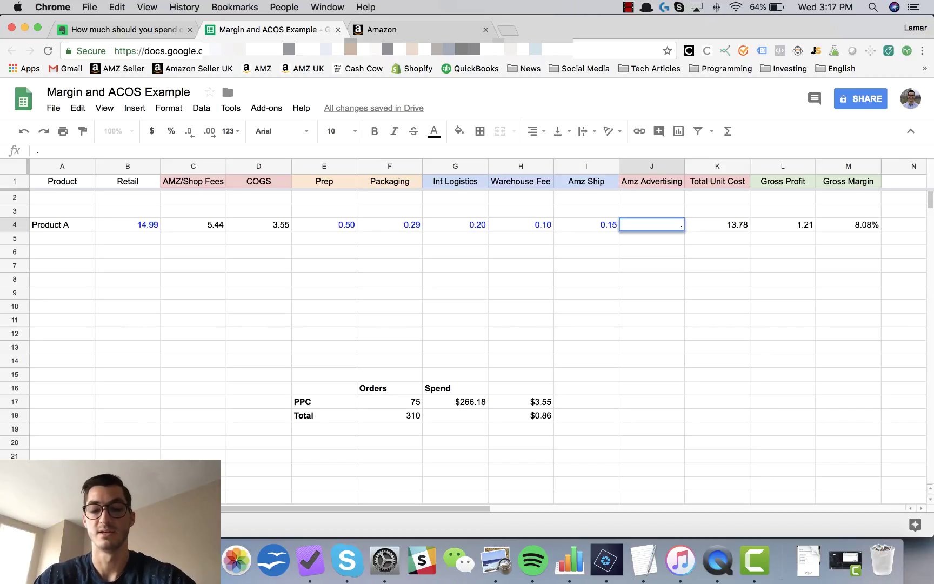
{"action": "type", "text": "86"}
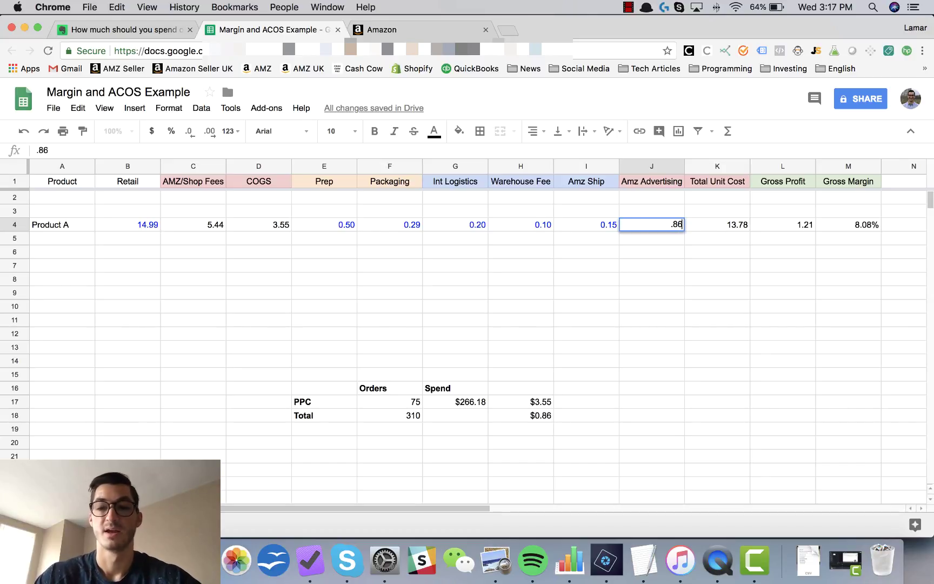
{"action": "key", "text": "Return"}
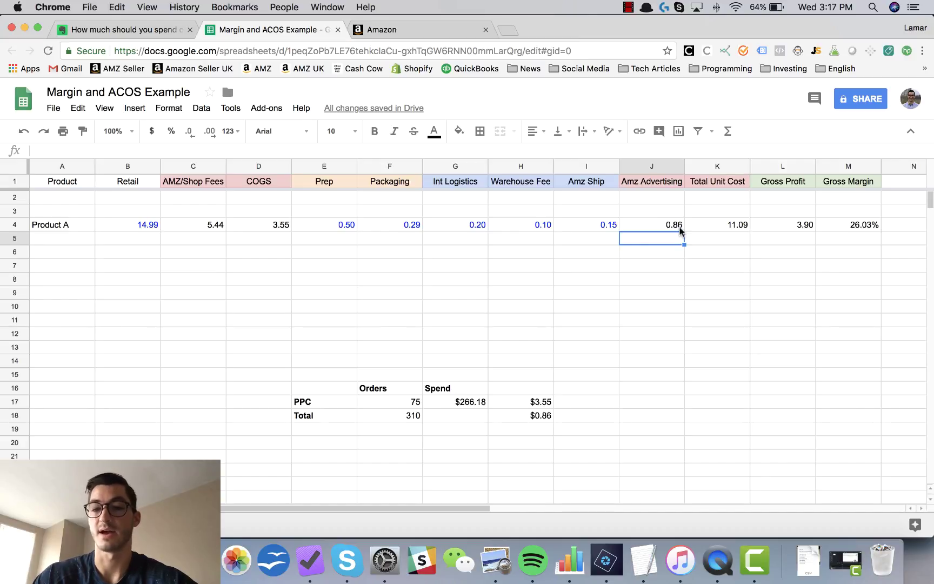
{"action": "left_click", "coordinate": [861, 228]}
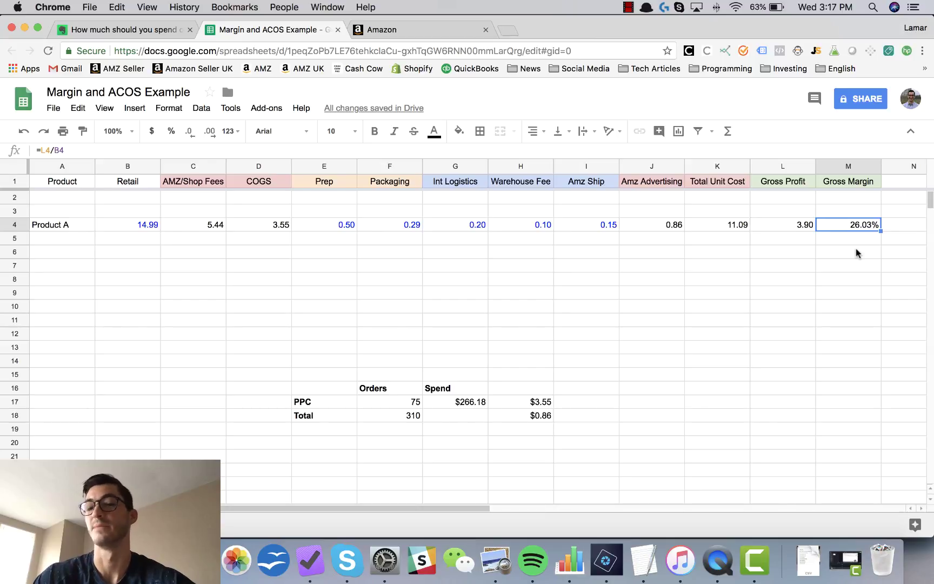